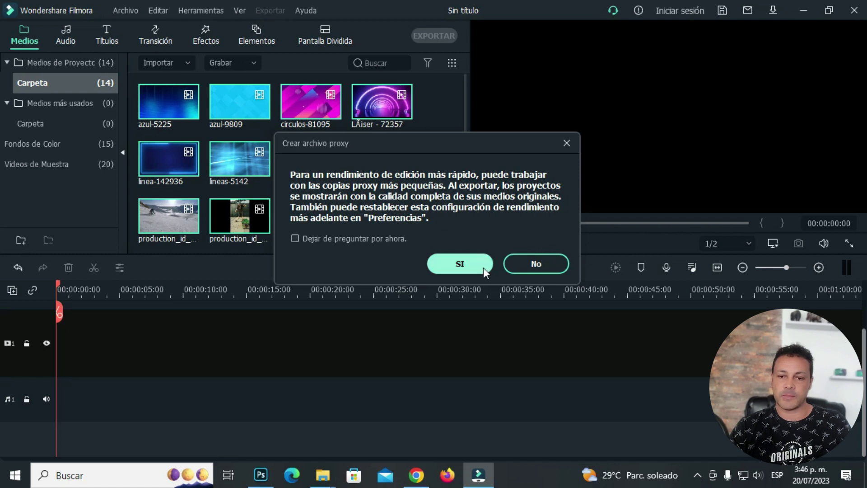
- Accept proxy file creation and place the basketball clip at the start of the video track, keeping the project at 1920 x 1080 25fps
left_click(455, 265)
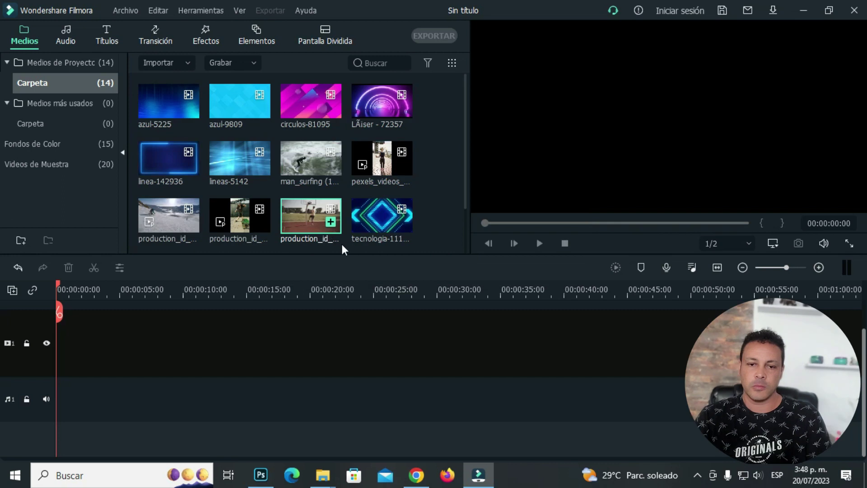
left_click_drag(297, 211, 29, 364)
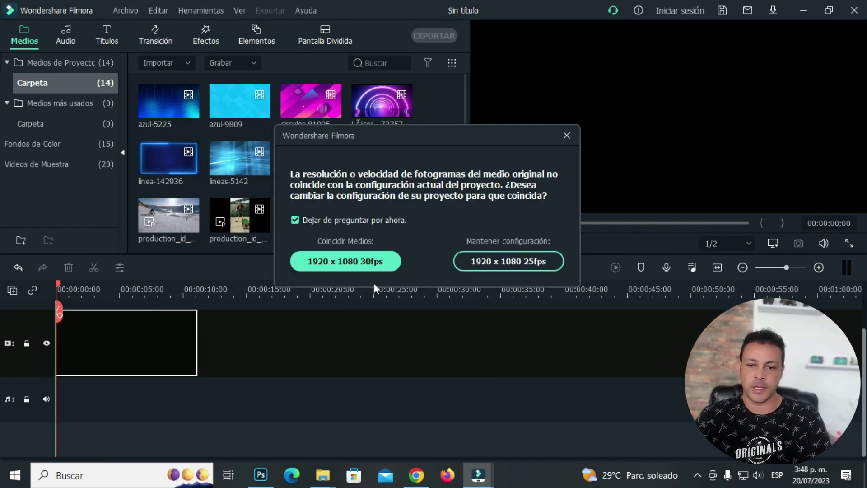
left_click(497, 262)
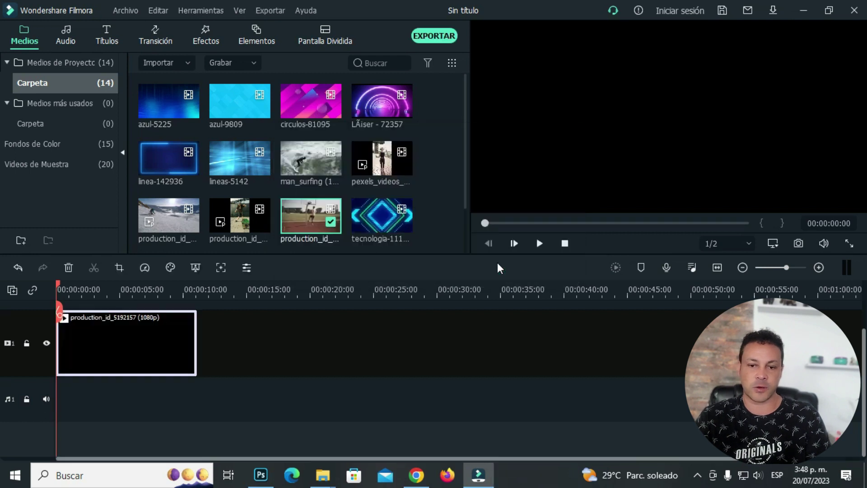
- Move the playhead to 00:00:05:02 and enlarge the preview area by shrinking the timeline
left_click(120, 291)
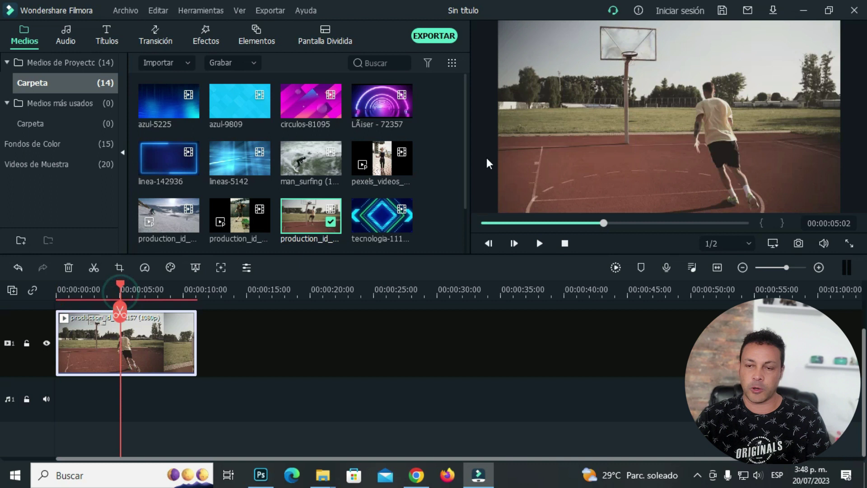
left_click(684, 116)
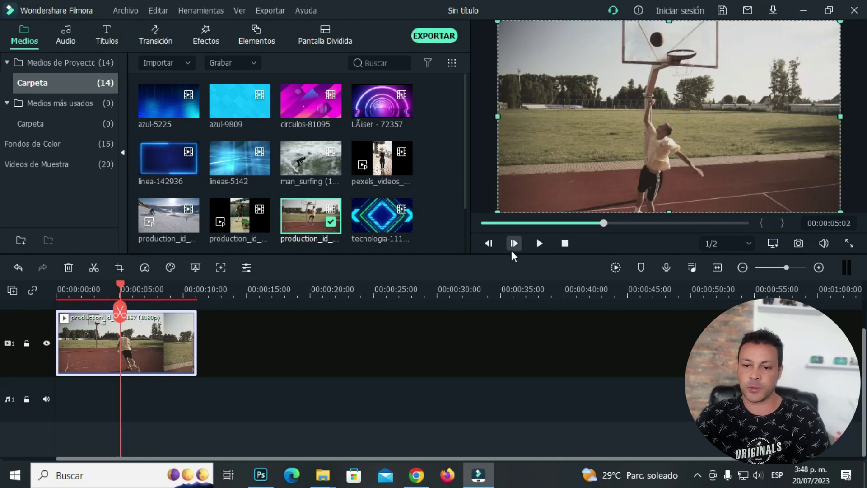
left_click_drag(511, 254, 502, 318)
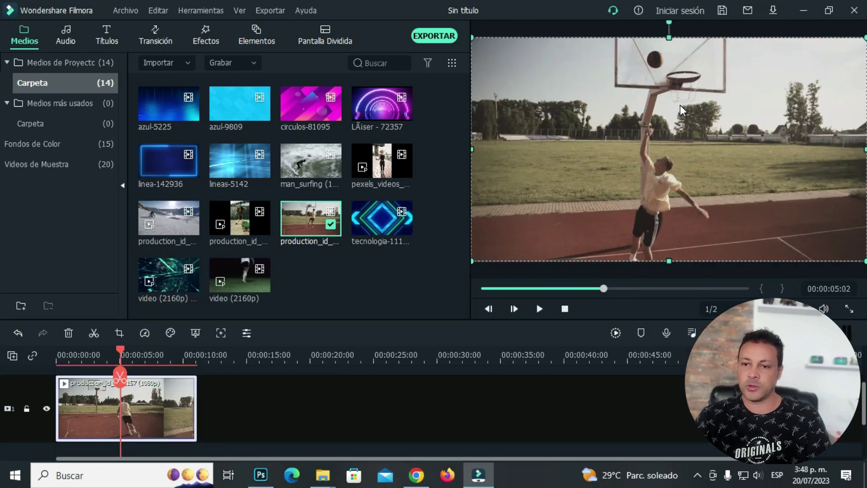
left_click(557, 211)
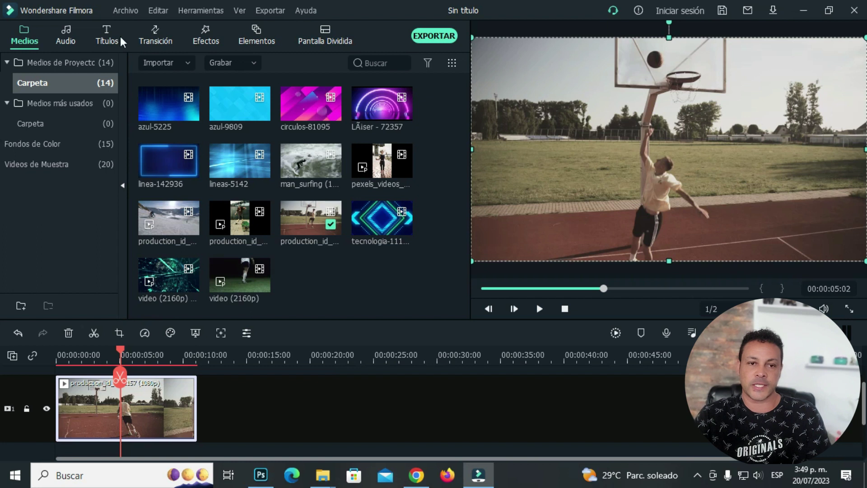
- Set the project's aspect ratio to 9:16 (Vertical) with a 1080 x 1920 resolution at 25 fps
left_click(121, 11)
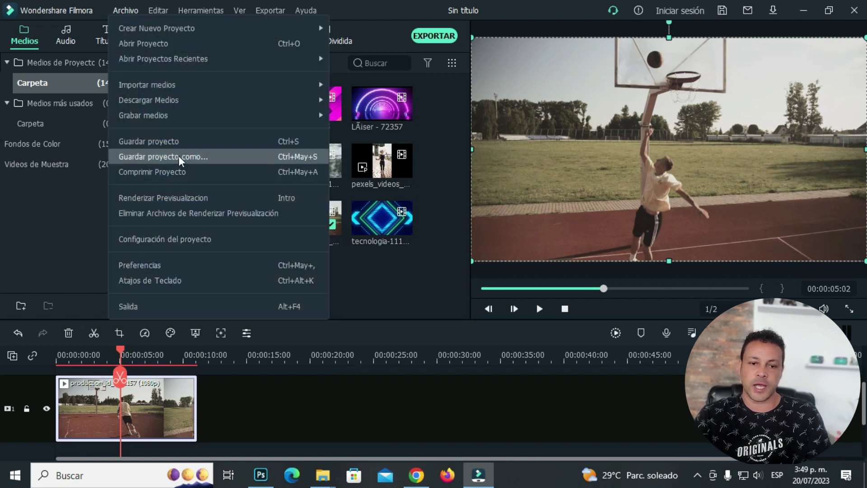
left_click(171, 238)
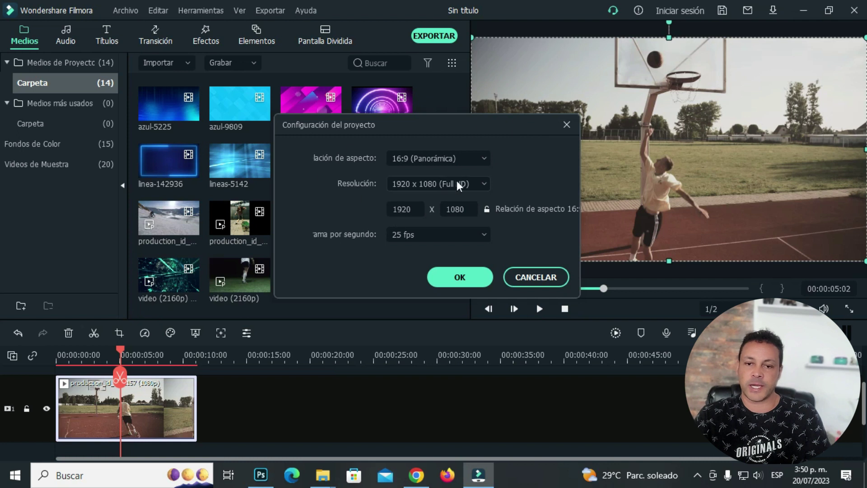
left_click(483, 160)
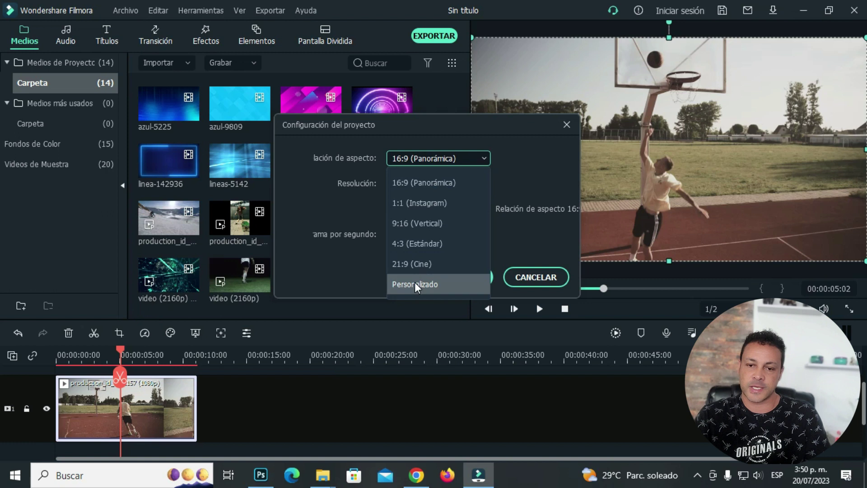
left_click(417, 223)
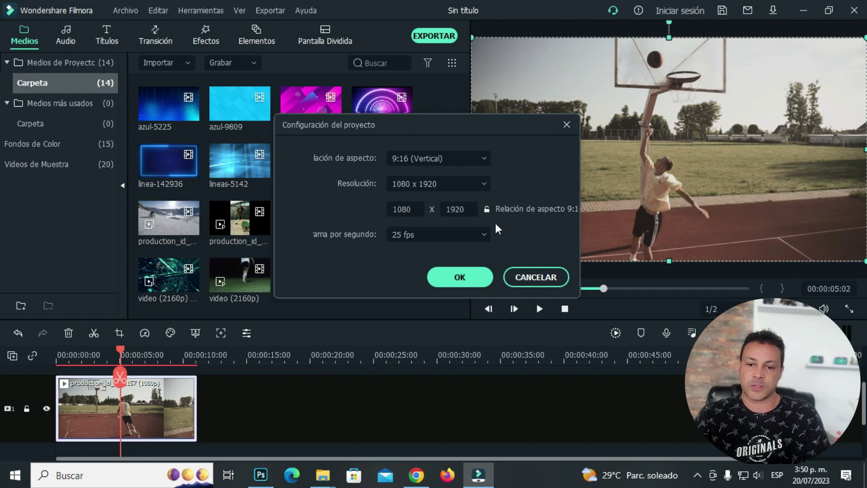
left_click(458, 277)
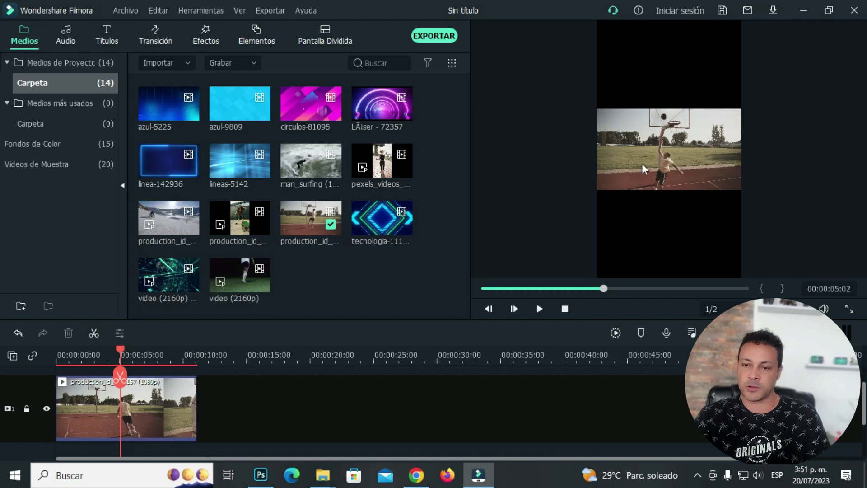
left_click(688, 69)
left_click(681, 224)
left_click(671, 74)
left_click(686, 206)
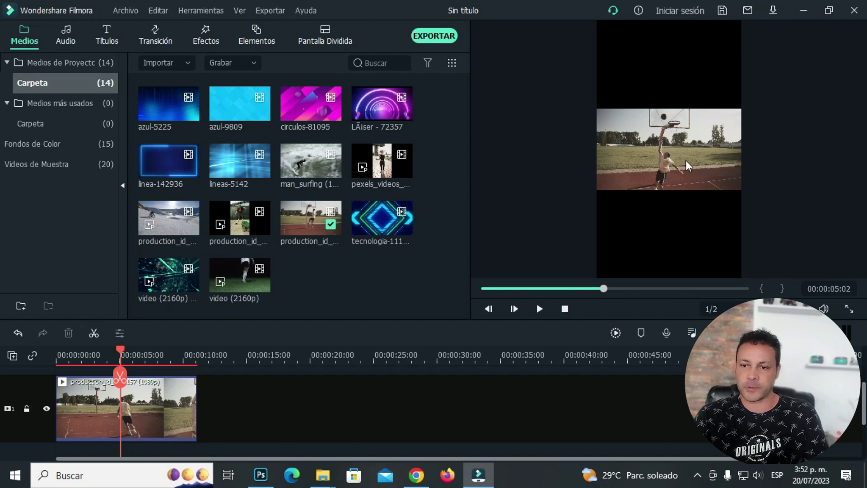
- Enlarge the basketball clip until it fills the height of the vertical frame, and reposition it with the jumping player inside the frame
left_click(646, 147)
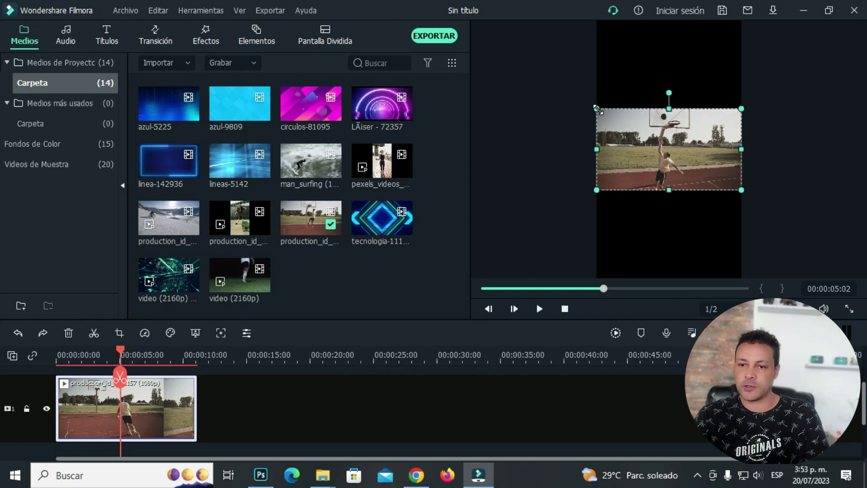
left_click_drag(597, 108, 460, 68)
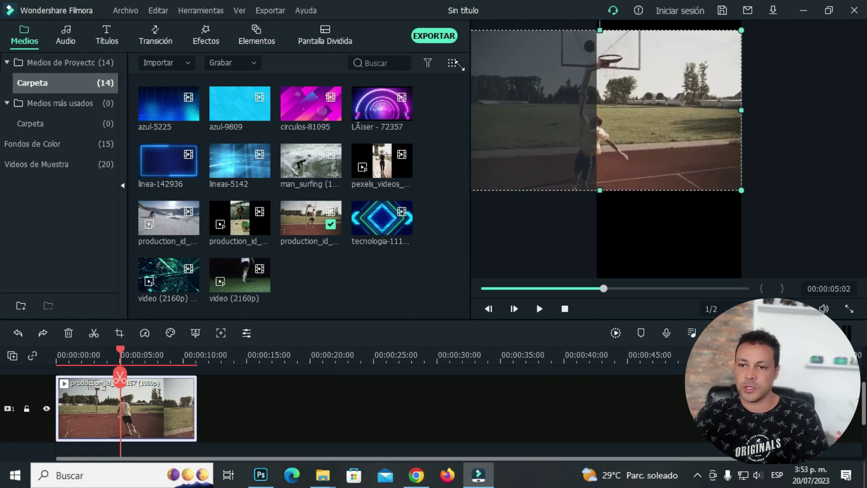
left_click_drag(742, 192, 826, 291)
left_click_drag(722, 221, 706, 192)
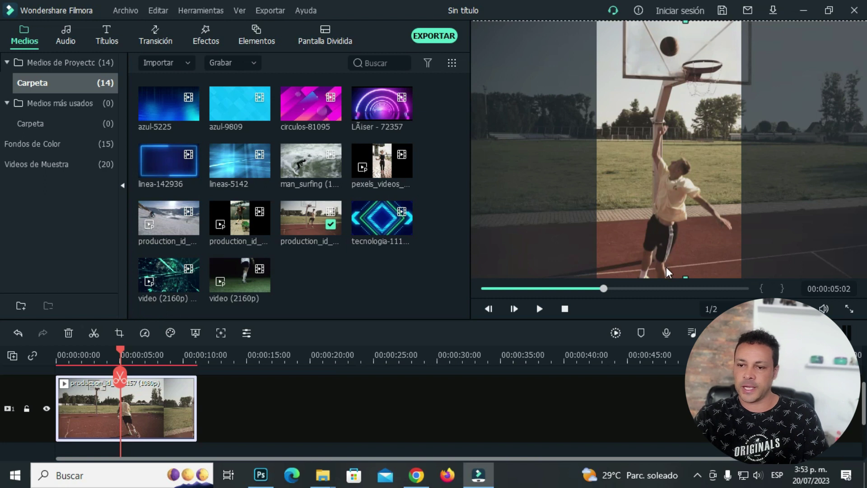
- Play the clip from the beginning to check how the player stays within the vertical frame, and stop playback
left_click(564, 310)
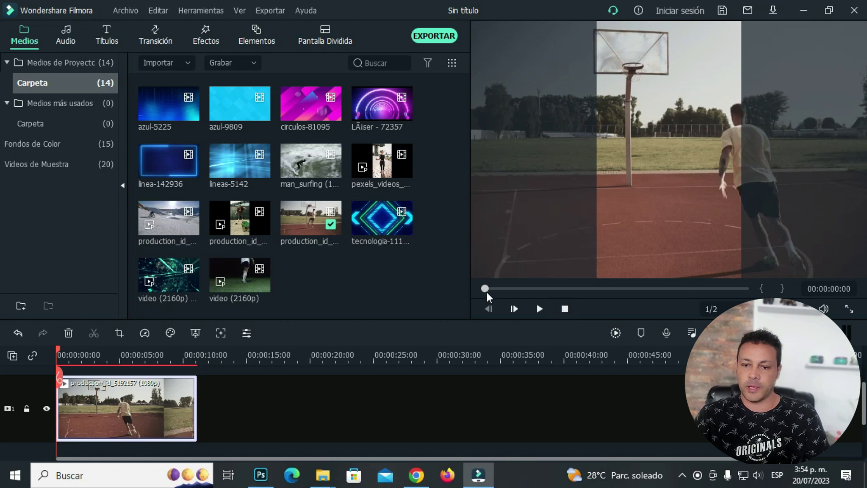
left_click(541, 310)
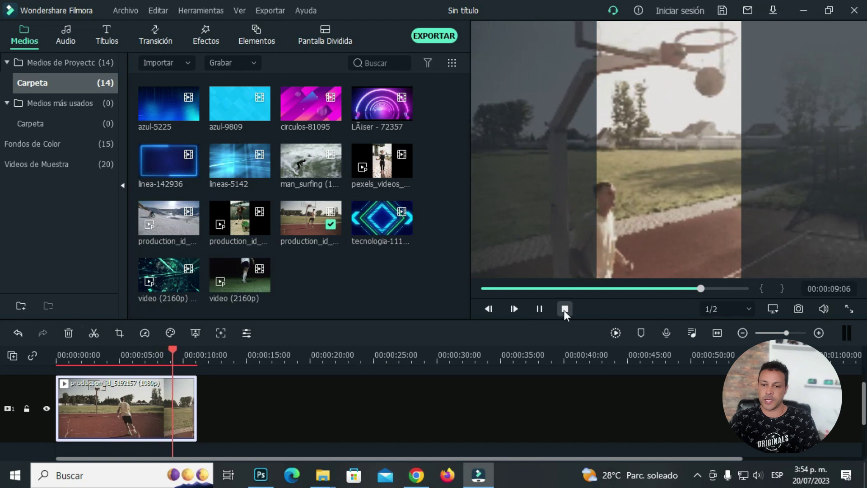
left_click(564, 309)
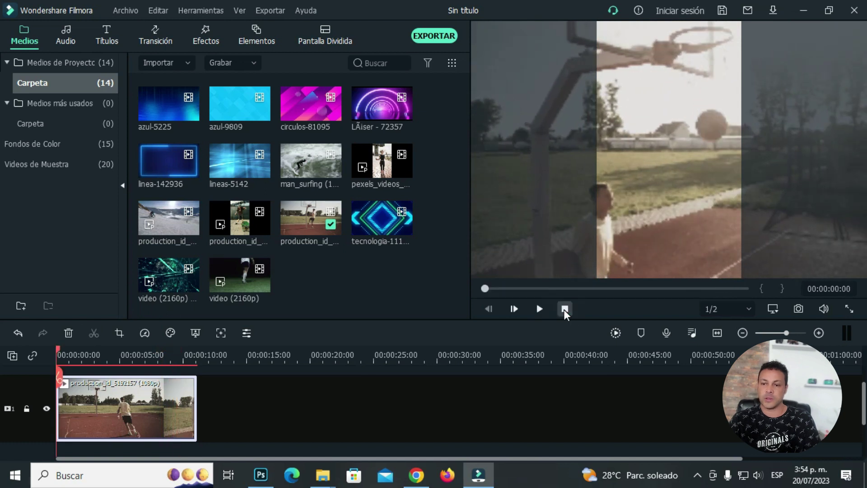
- Shift the clip left to bring the running player into the vertical frame at the start, and play it through to 00:00:04:22
left_click_drag(695, 213, 630, 212)
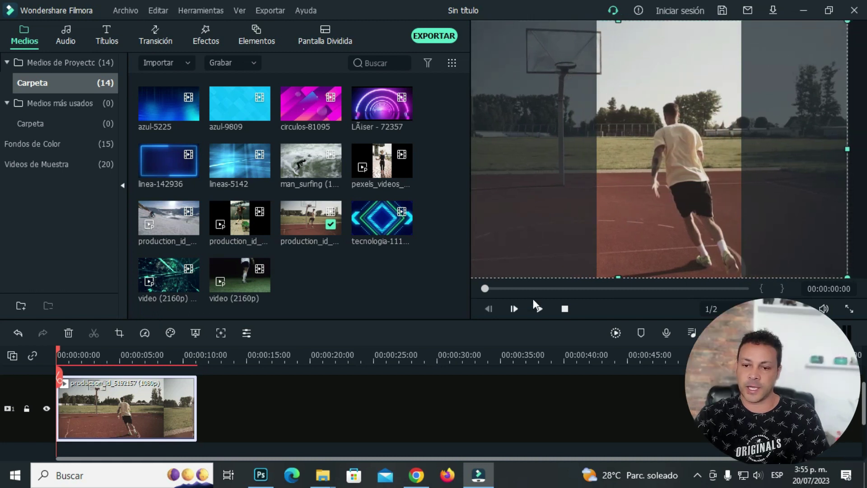
left_click(539, 309)
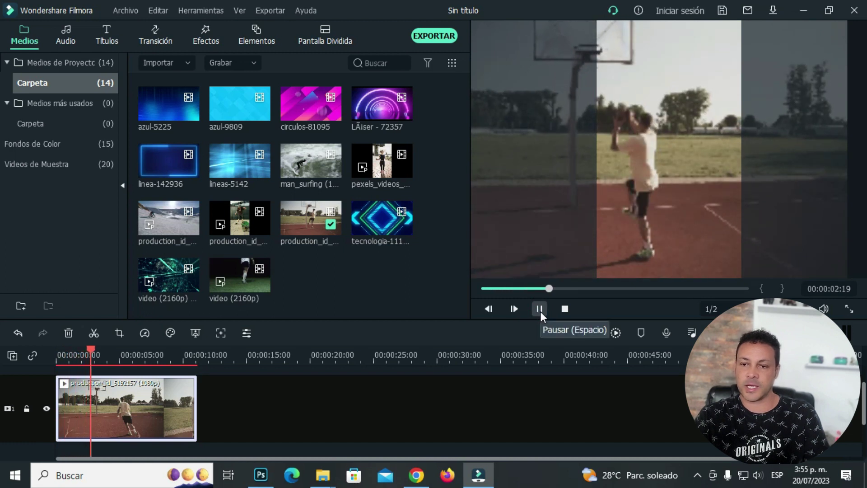
left_click(539, 308)
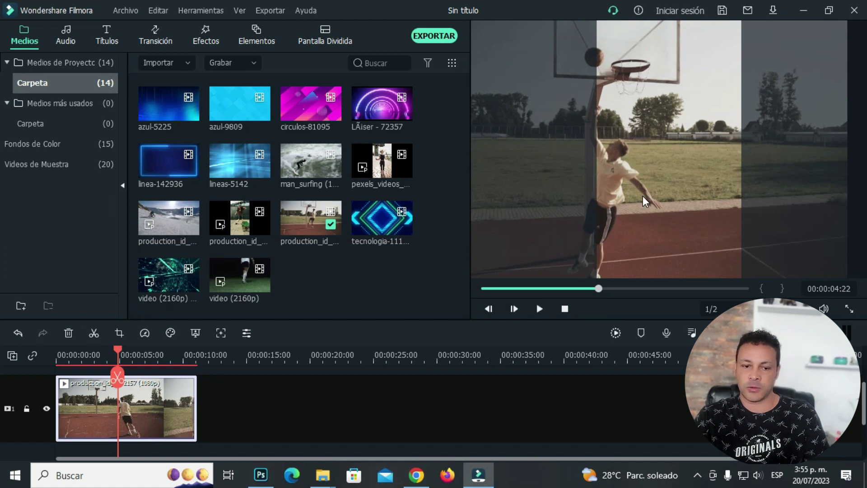
- Split the basketball clip at 00:00:04:08, where the player starts leaving the frame
left_click(111, 355)
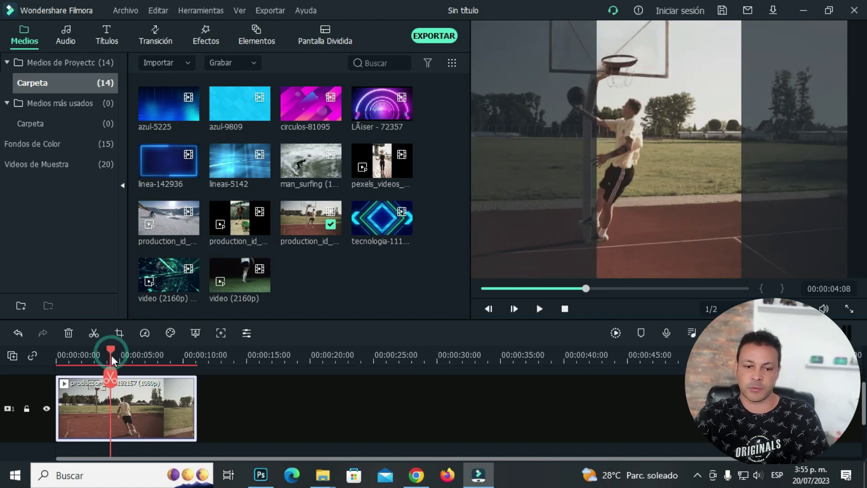
left_click(115, 404)
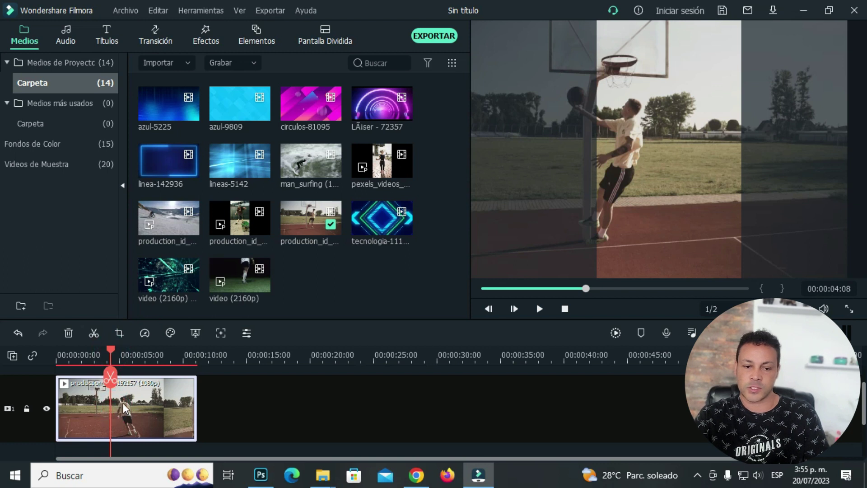
left_click(93, 333)
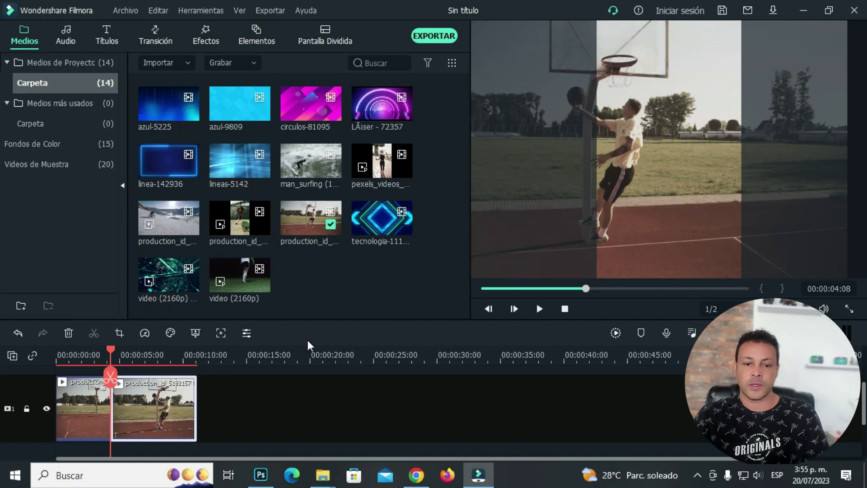
- Open the custom animation settings of the second clip segment and add a keyframe at 00:00:04:08
double_click(142, 405)
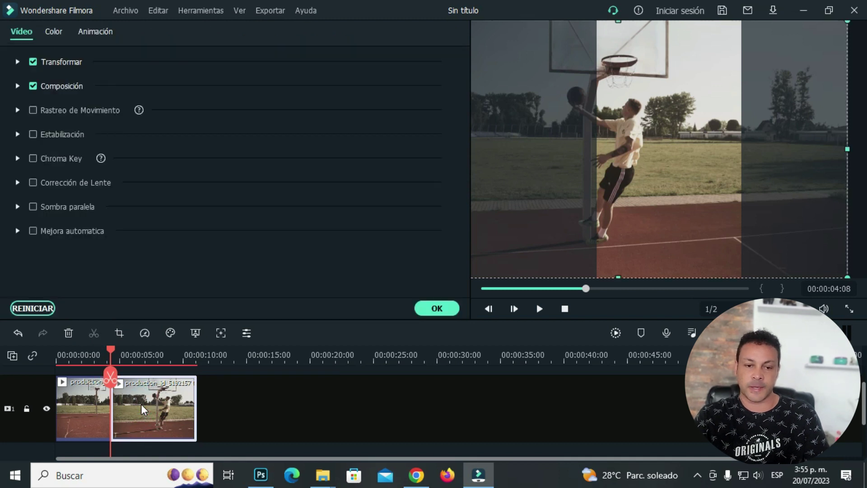
left_click(22, 31)
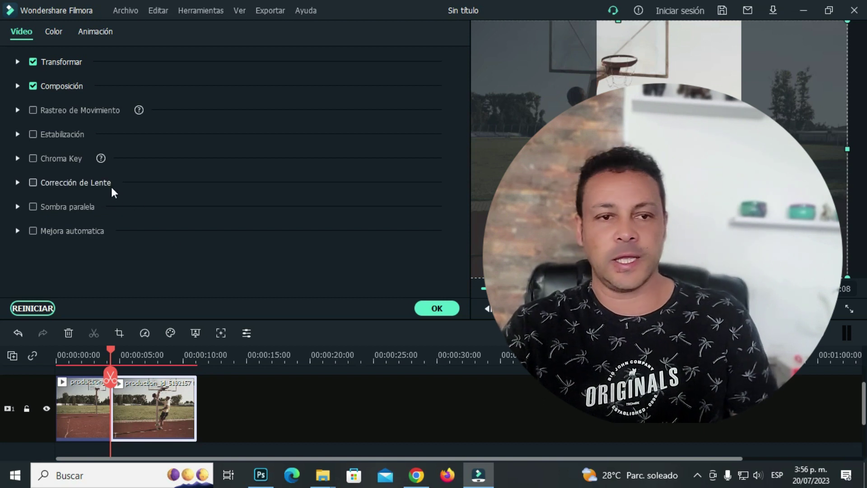
left_click(100, 30)
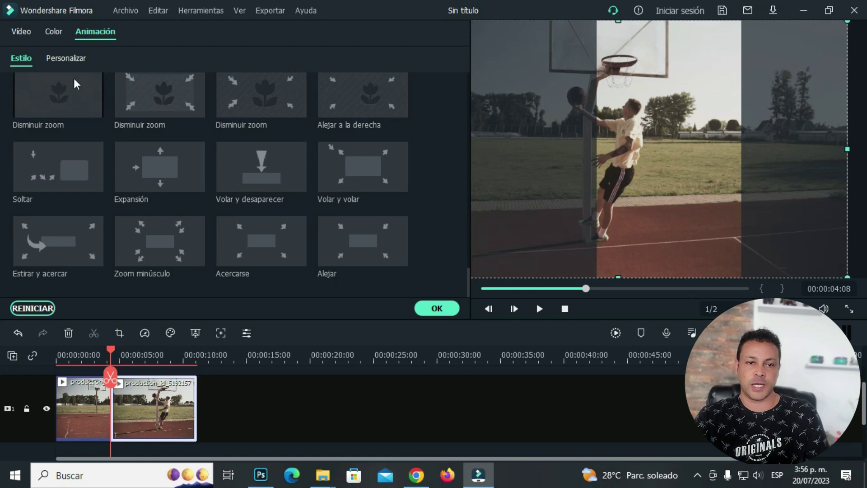
left_click(66, 58)
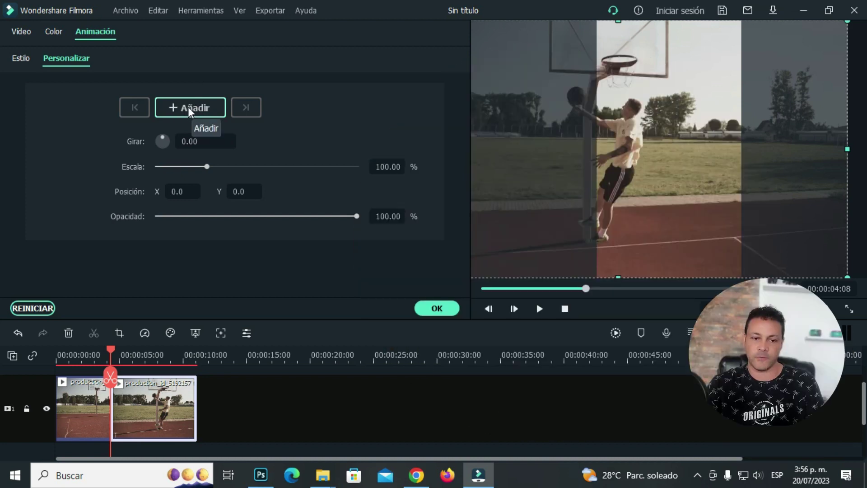
left_click(188, 107)
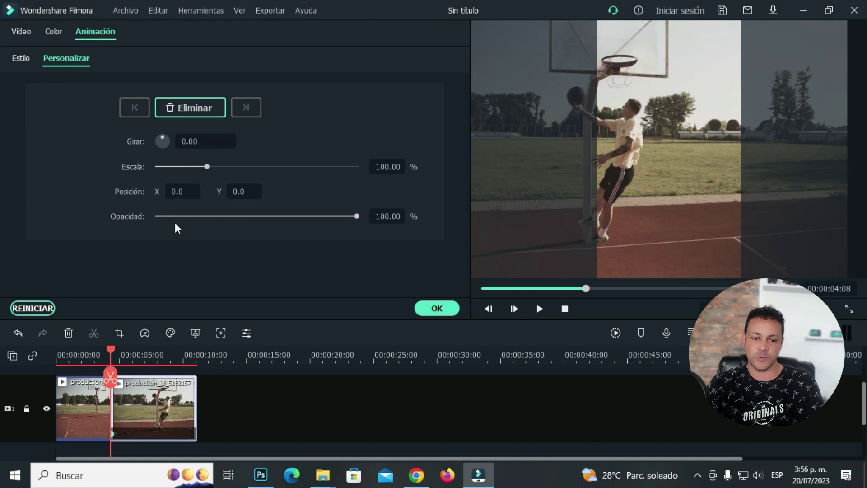
- Move the playhead to 00:00:04:22 and nudge the first keyframe slightly away from the start of the second segment
left_click_drag(115, 434, 118, 436)
left_click(117, 435)
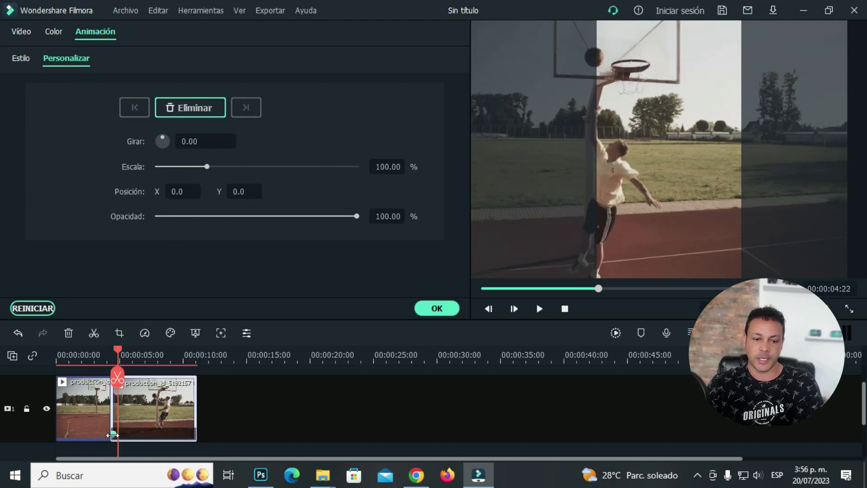
left_click_drag(115, 434, 115, 434)
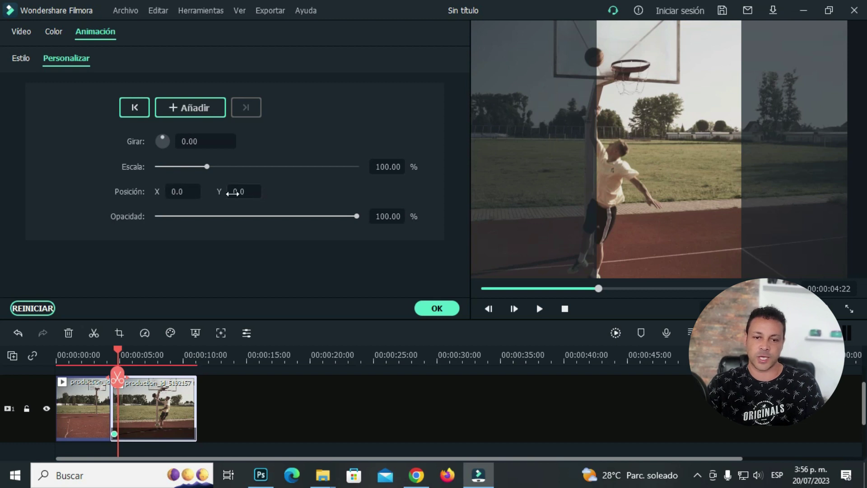
- Add a second keyframe at 00:00:04:22 with the X position set to 70.0 to bring the player back into the frame
left_click(176, 191)
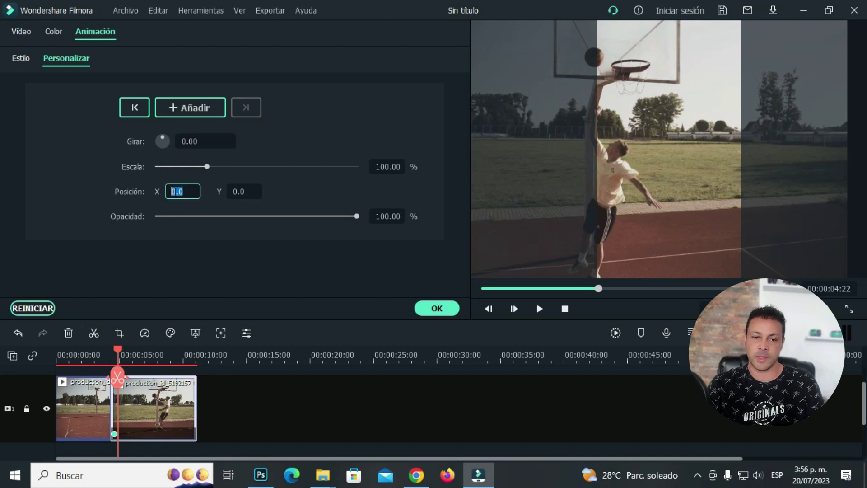
left_click(182, 175)
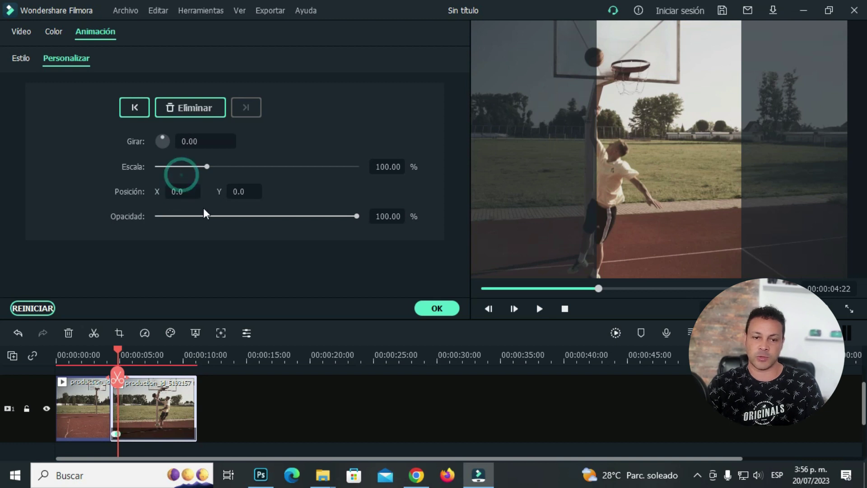
left_click(174, 191)
left_click_drag(174, 191, 206, 191)
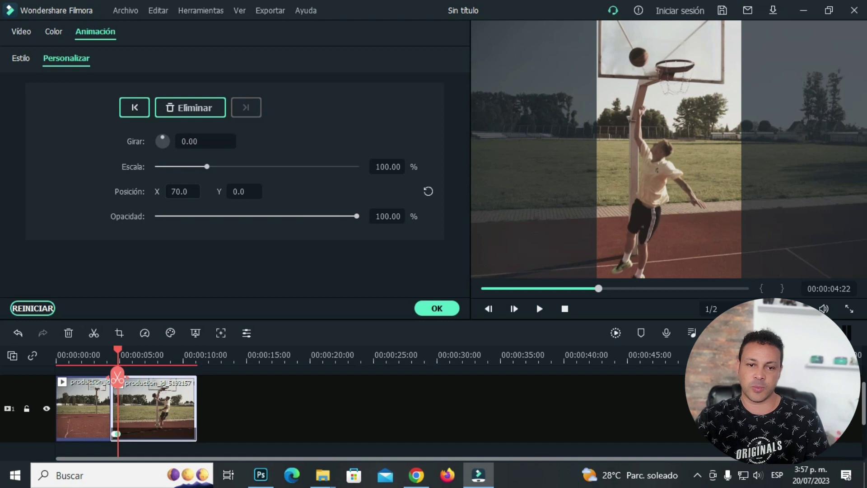
- Play the edit from 00:00:03:11 to check where the player drifts out of the vertical frame
left_click(99, 353)
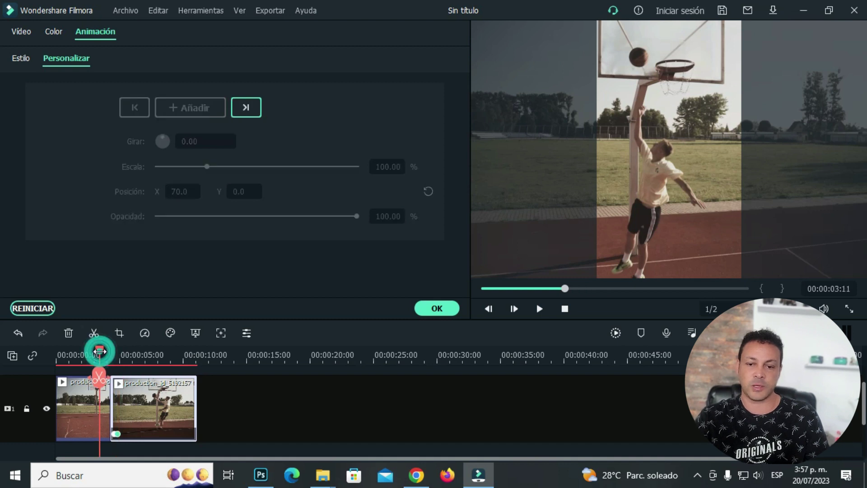
left_click(544, 310)
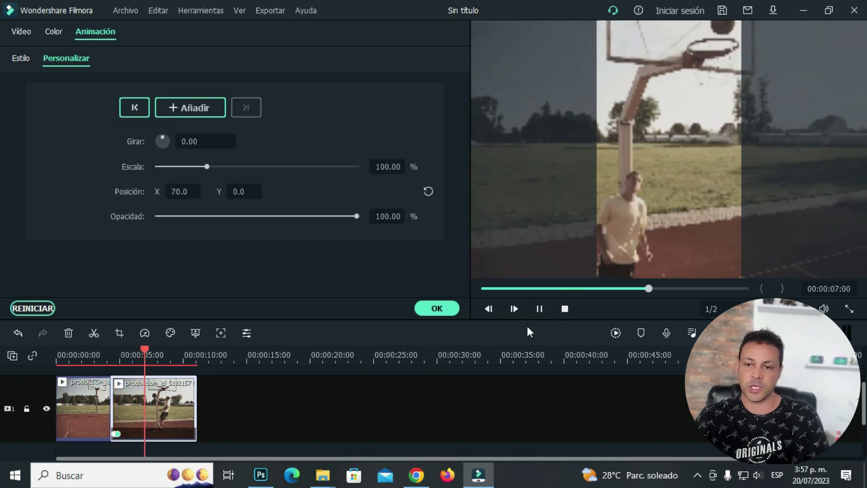
left_click(539, 309)
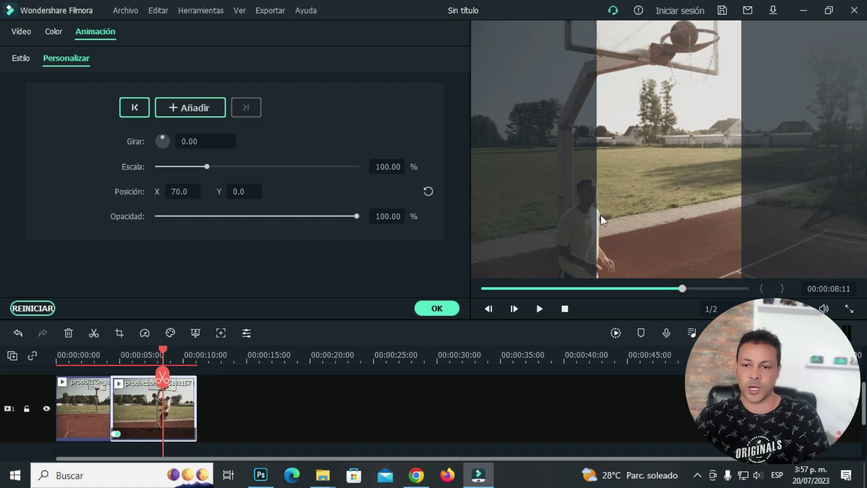
- Add a keyframe to the second segment at 00:00:07:08 with the X position set to 92.0, and play back the result
left_click_drag(161, 348, 150, 351)
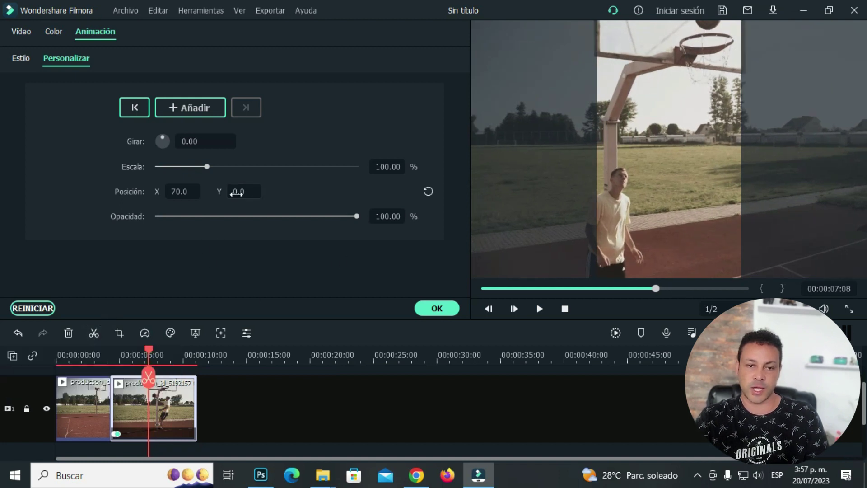
left_click(191, 103)
left_click_drag(173, 193, 180, 217)
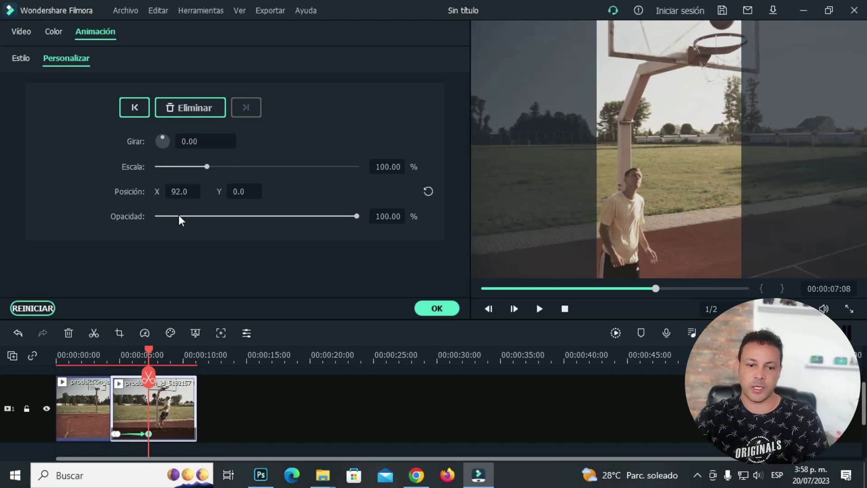
left_click(101, 348)
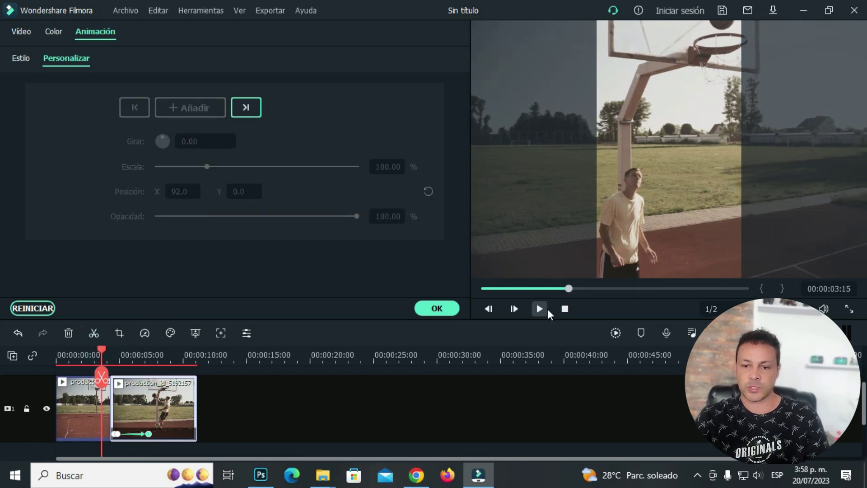
left_click(540, 308)
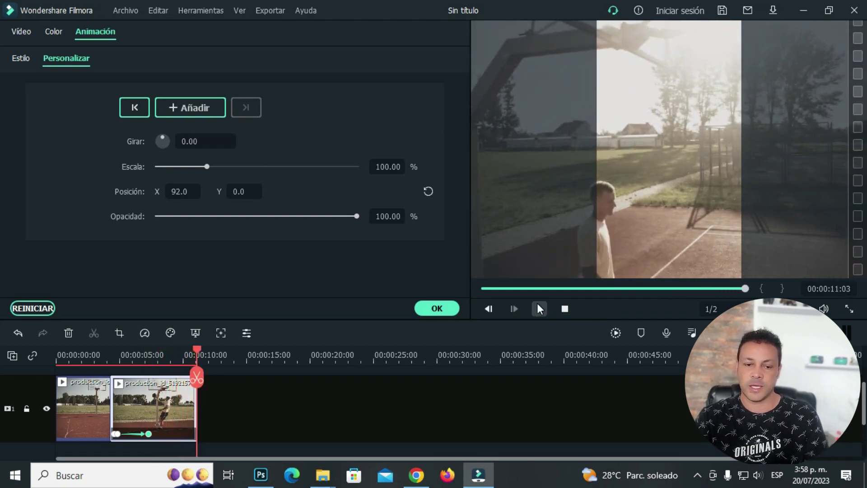
- Move the second segment's last keyframe earlier, to about 00:00:06:20, and split the clip at that time
left_click_drag(197, 352, 141, 361)
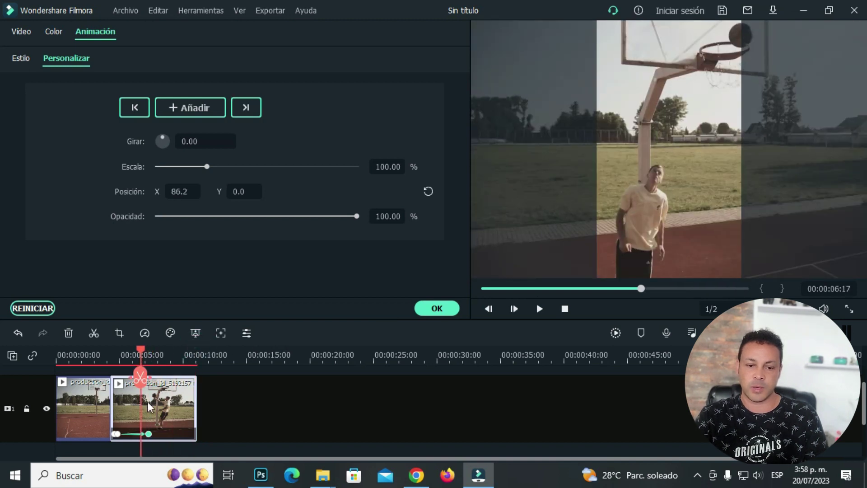
left_click(148, 434)
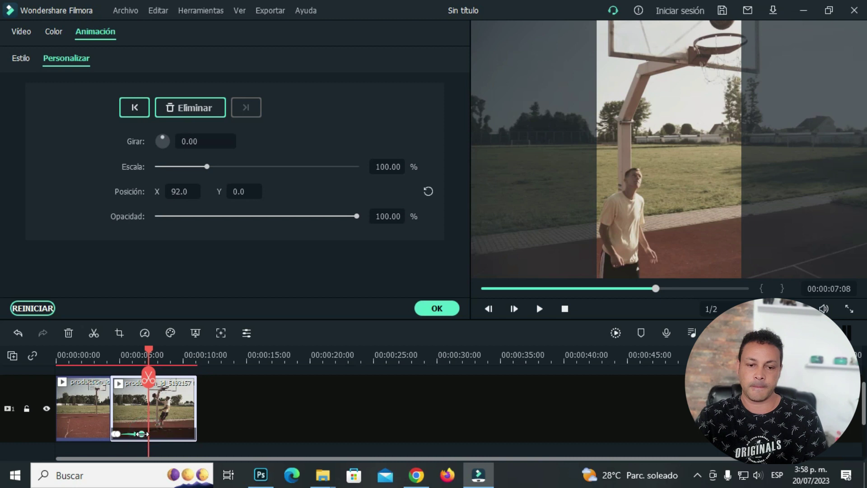
left_click_drag(148, 357, 141, 351)
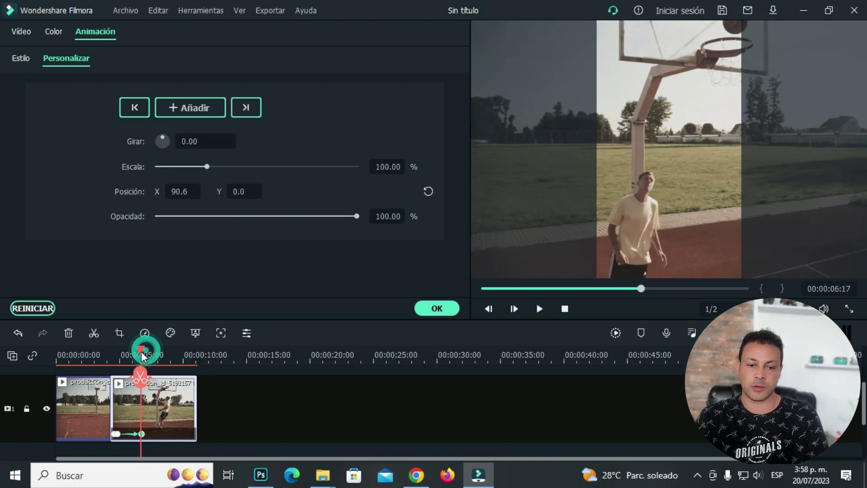
left_click(142, 352)
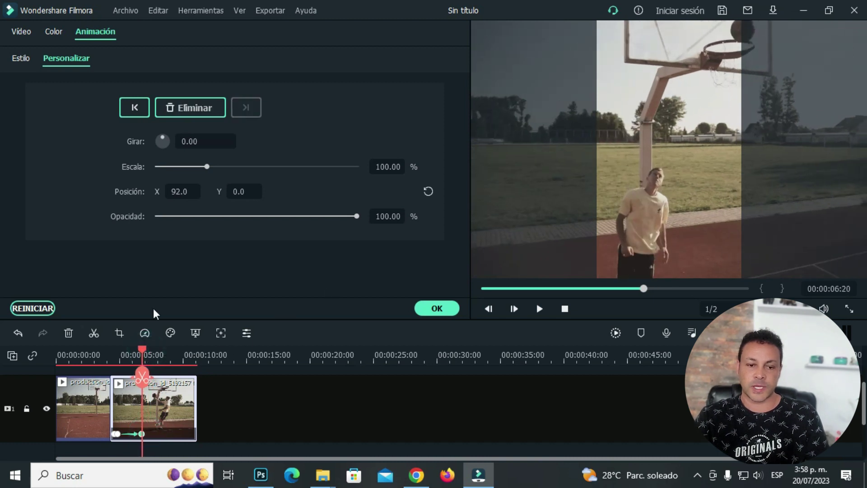
left_click(93, 332)
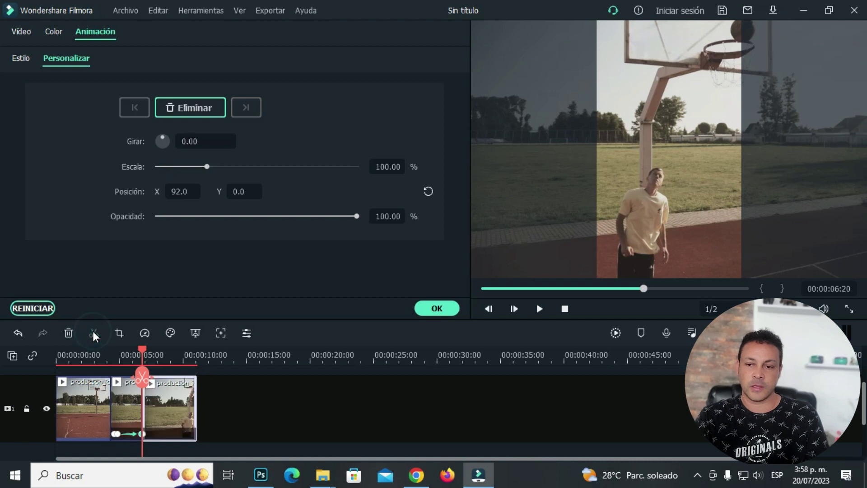
- Add keyframes to the third segment at 00:00:07:06 with X position 77.0 and at 00:00:08:15 with X position 126.0
left_click_drag(141, 351, 148, 350)
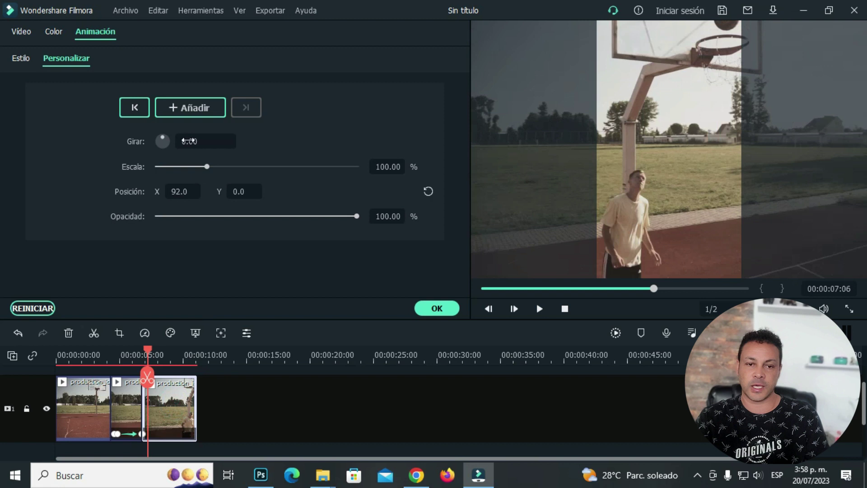
left_click(188, 107)
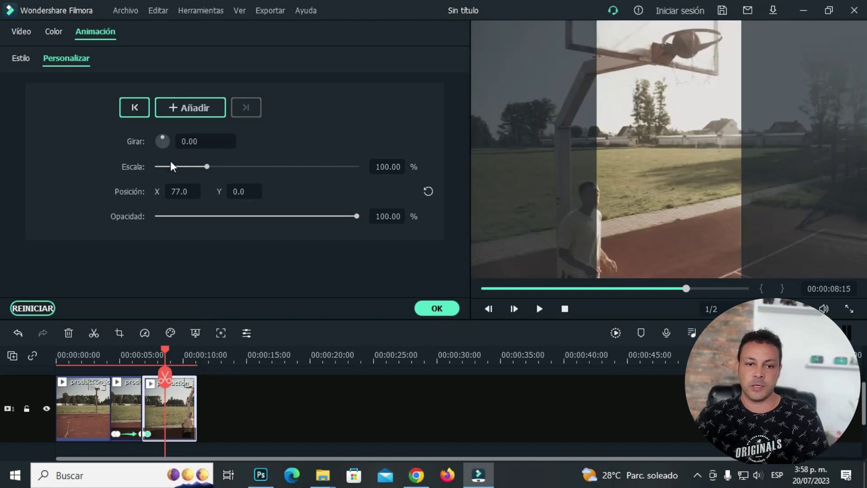
left_click_drag(173, 191, 193, 190)
- Play the edit from 00:00:03:23 to its end and accept the custom animation settings
left_click_drag(165, 351, 107, 359)
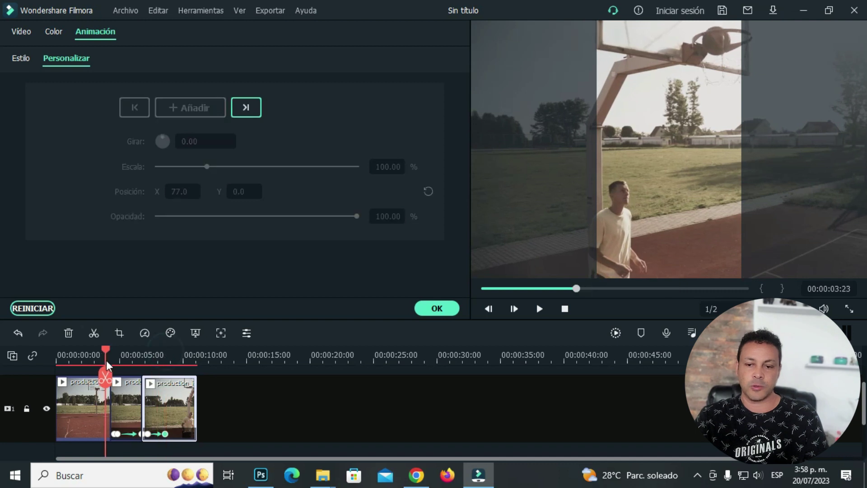
left_click(540, 309)
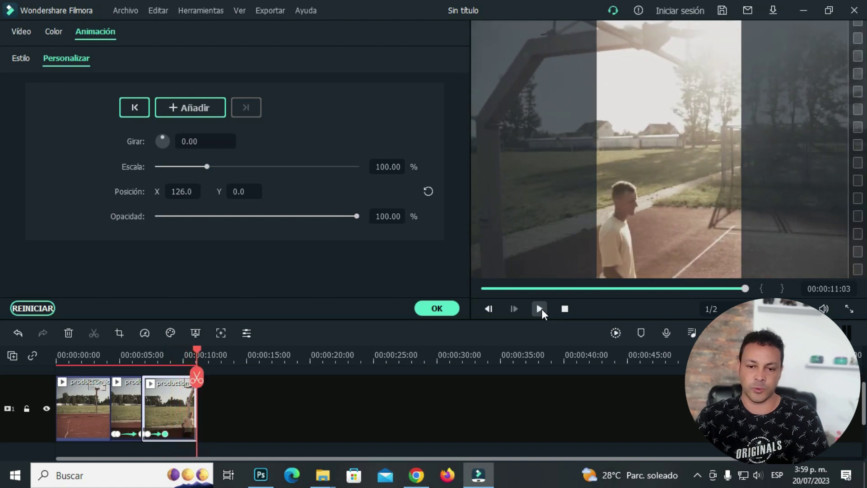
left_click(437, 309)
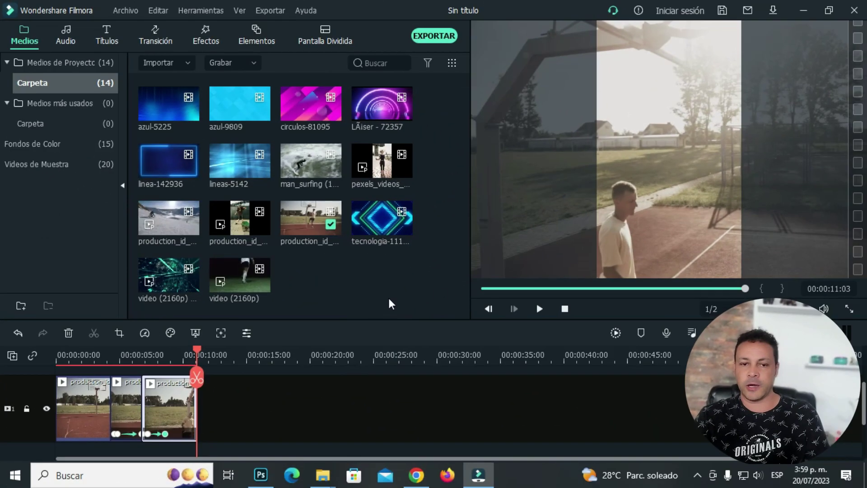
- Place the blue circular Fitness Fresh title on a track above the video, aligned with the start of the third segment
left_click(97, 34)
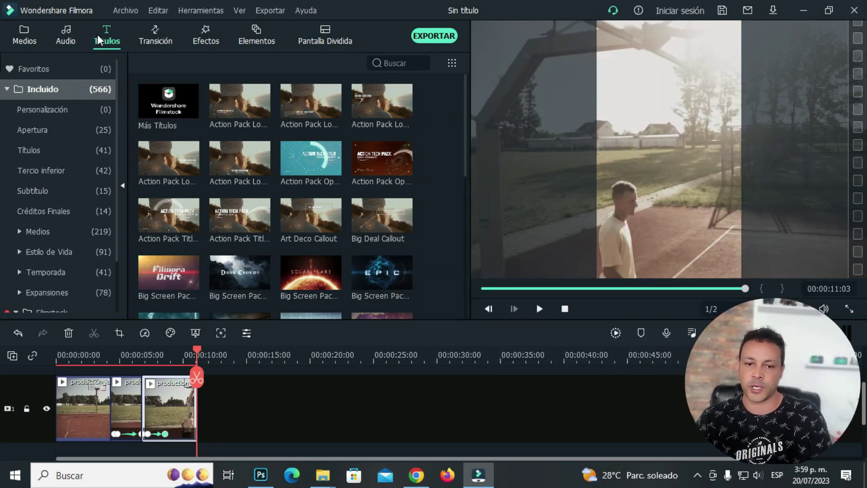
scroll(218, 204, "down", 10)
scroll(218, 199, "down", 5)
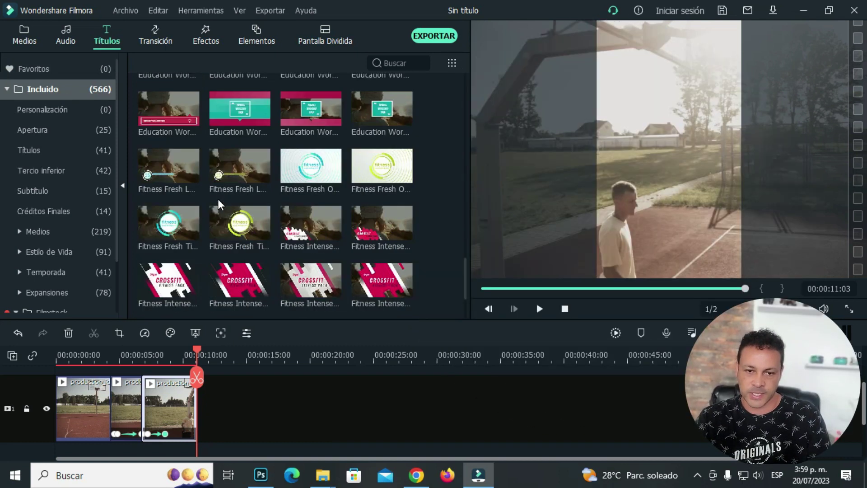
left_click_drag(168, 226, 144, 387)
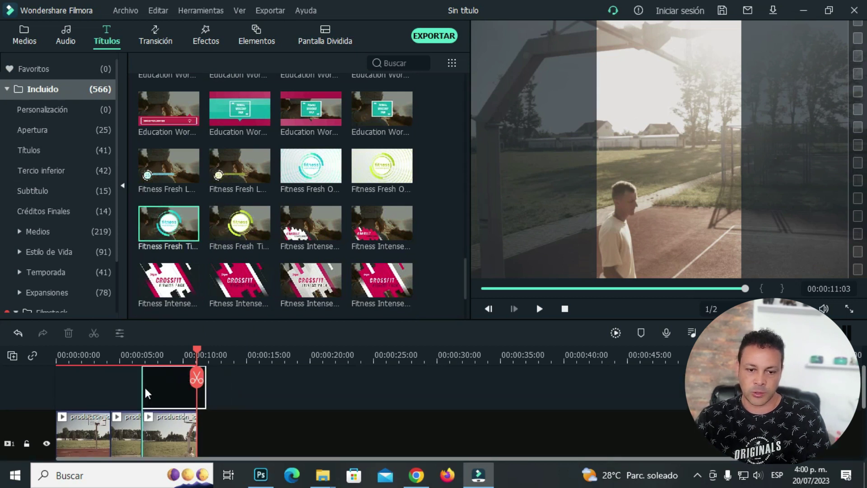
- Preview the title at 00:00:08:22 and trim its end to match the end of the video clip
left_click(168, 354)
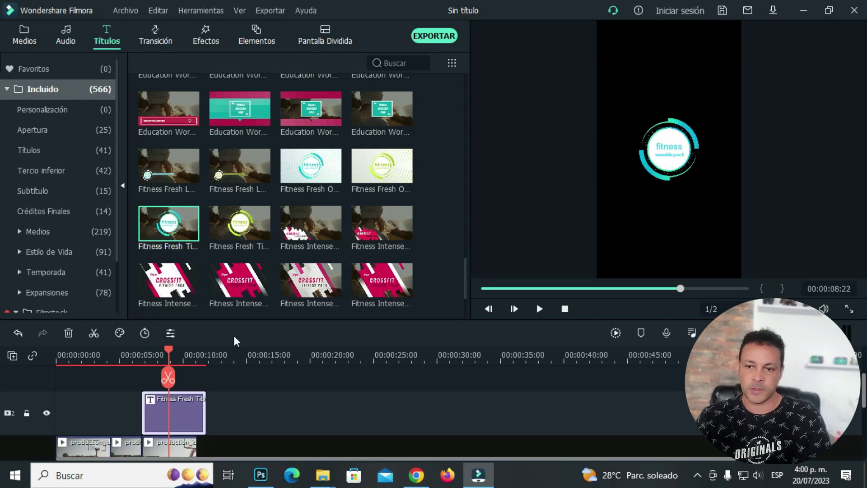
scroll(234, 343, "down", 1)
left_click_drag(206, 397, 196, 402)
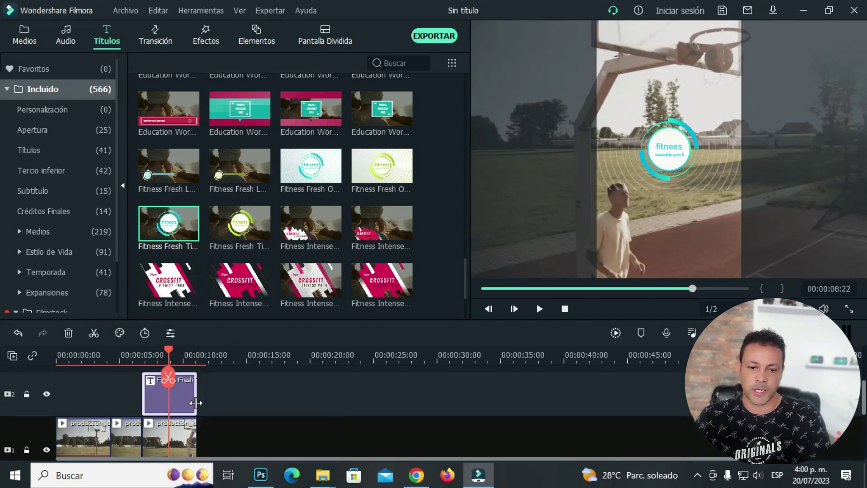
scroll(237, 377, "down", 3)
scroll(235, 385, "up", 3)
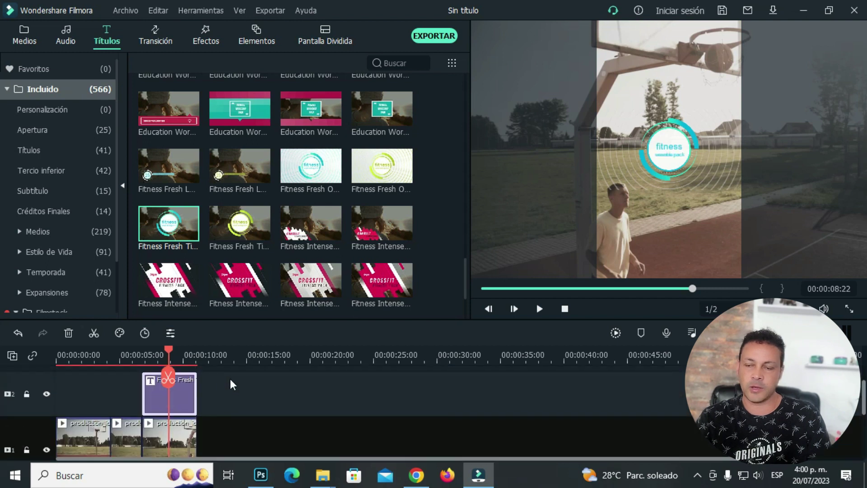
- Replace the title's main text "fitness" with "basketball" and apply the change
double_click(670, 147)
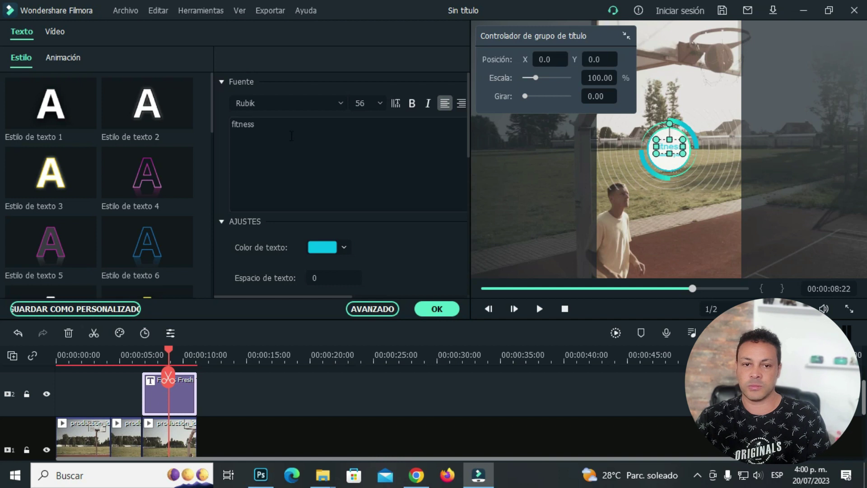
left_click(289, 134)
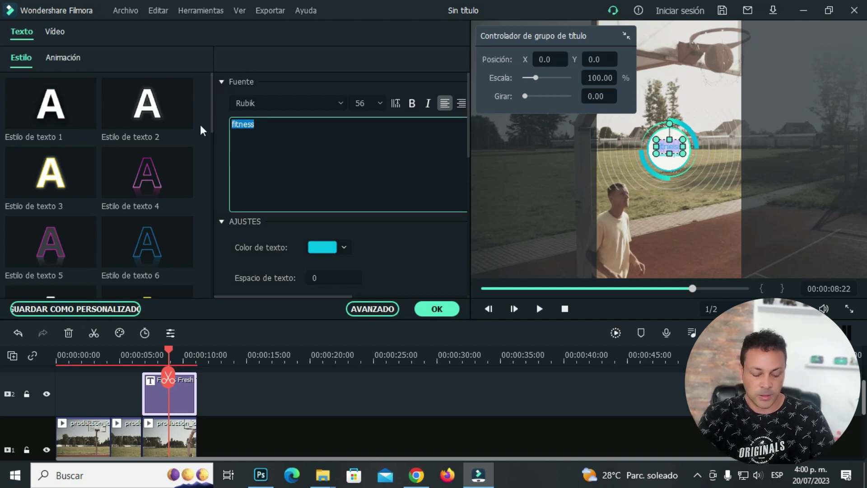
type("basketball")
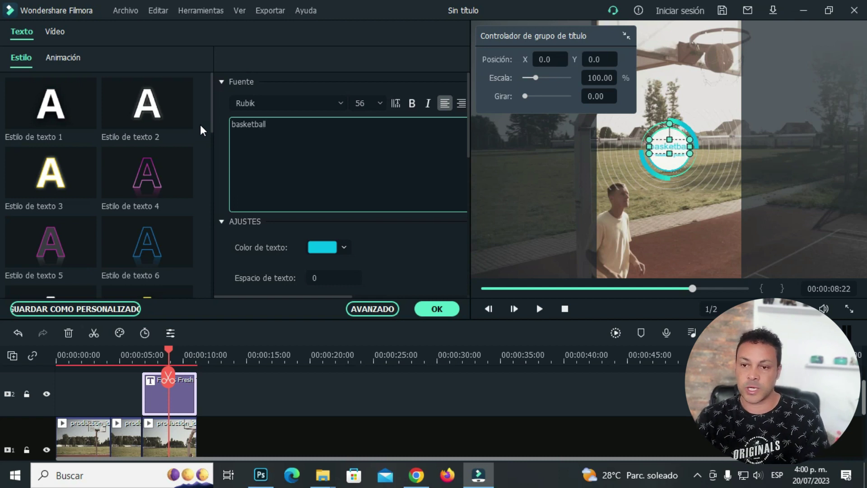
left_click(436, 308)
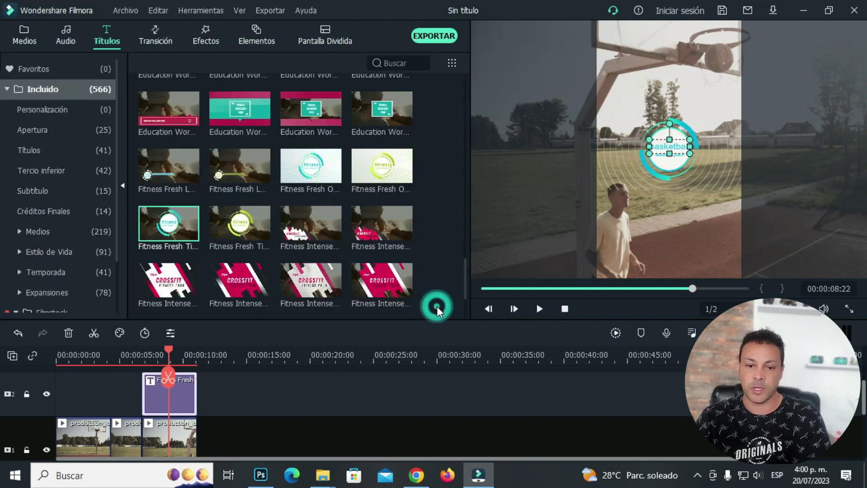
- Play the edit from 00:00:03:20 to review the title over the video, and return the playhead to 00:00:06:18
left_click(104, 354)
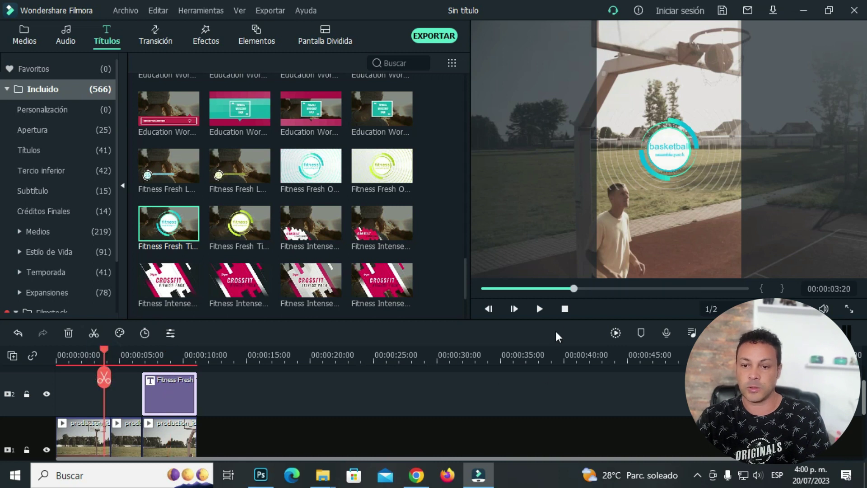
left_click(540, 312)
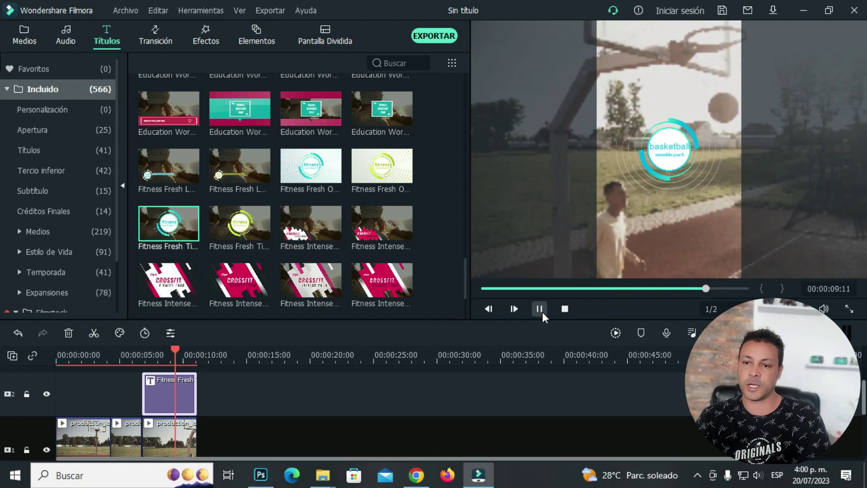
left_click(678, 156)
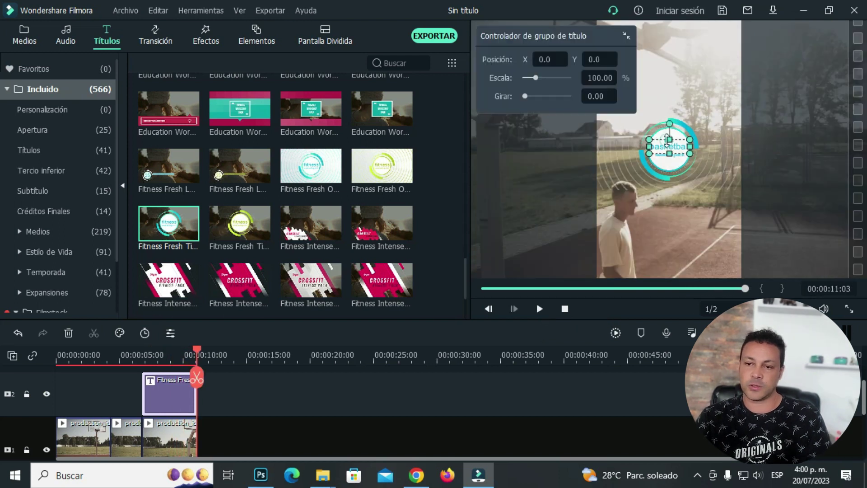
left_click(140, 355)
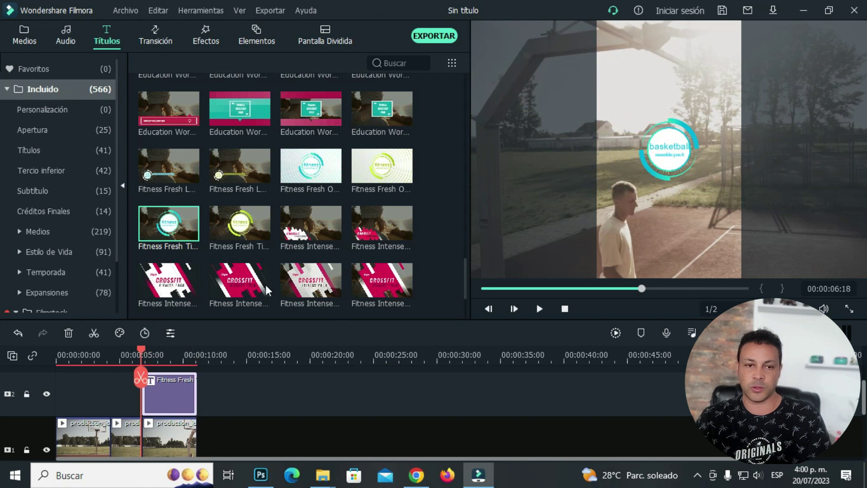
- Browse the included transitions and place Deformación 7 at the cut between the first and second basketball segments
left_click(25, 37)
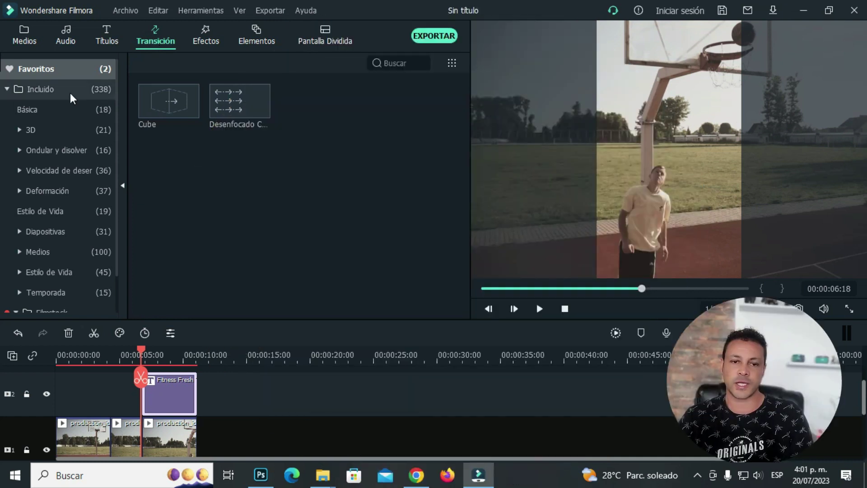
left_click(87, 88)
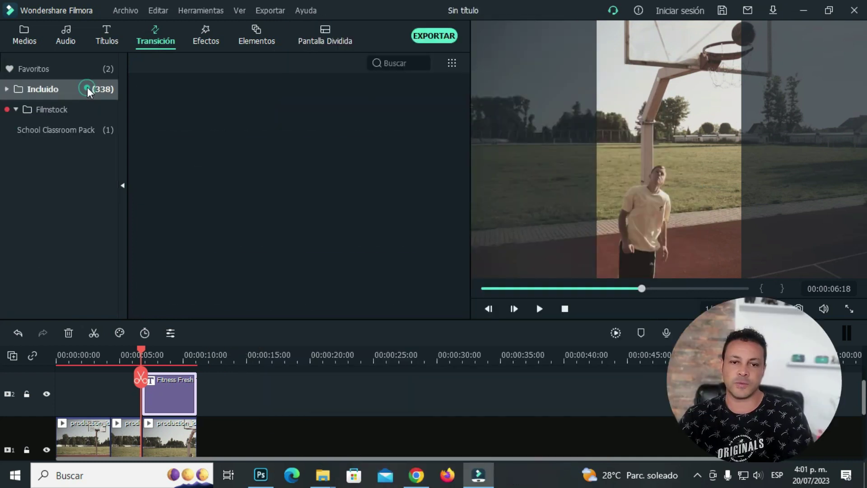
left_click(330, 165)
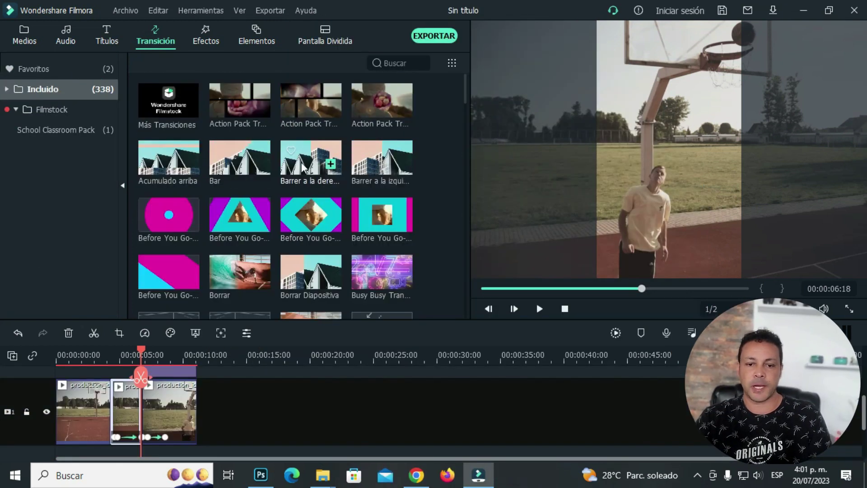
scroll(297, 165, "down", 10)
scroll(311, 194, "down", 3)
scroll(316, 203, "up", 3)
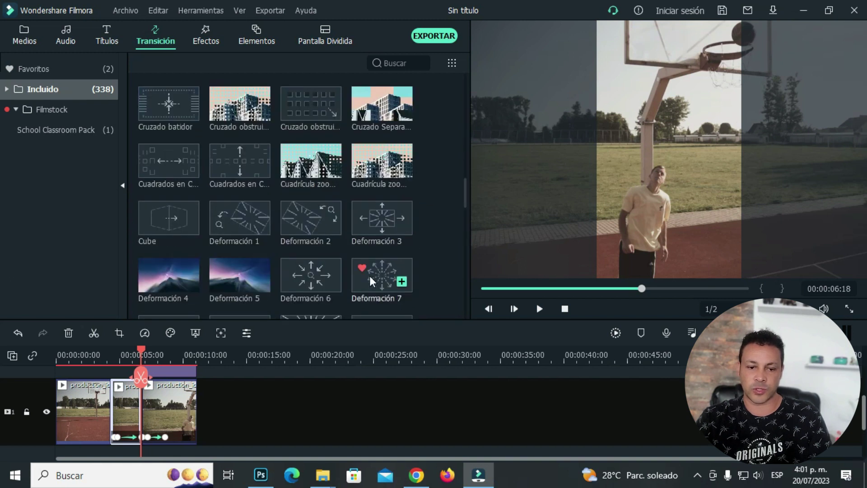
left_click_drag(234, 329, 100, 416)
- Play the edit from 00:00:01:21 to review the transition between the first and second segments
left_click(230, 356)
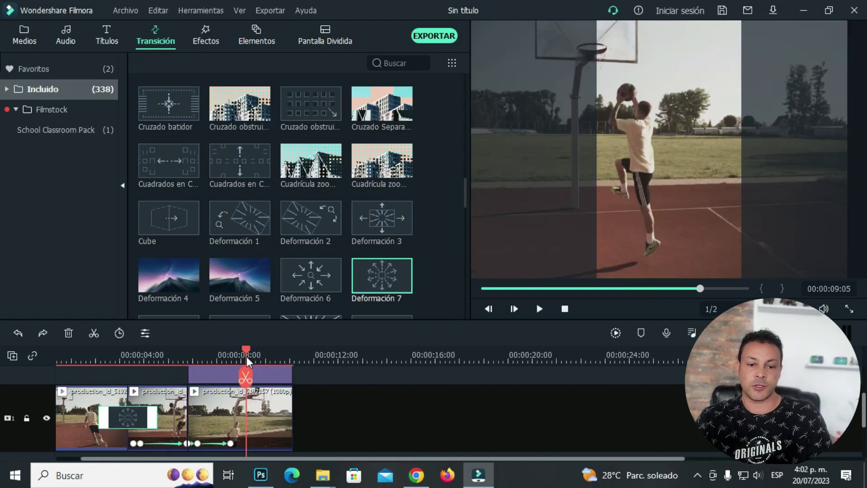
left_click_drag(229, 360, 67, 358)
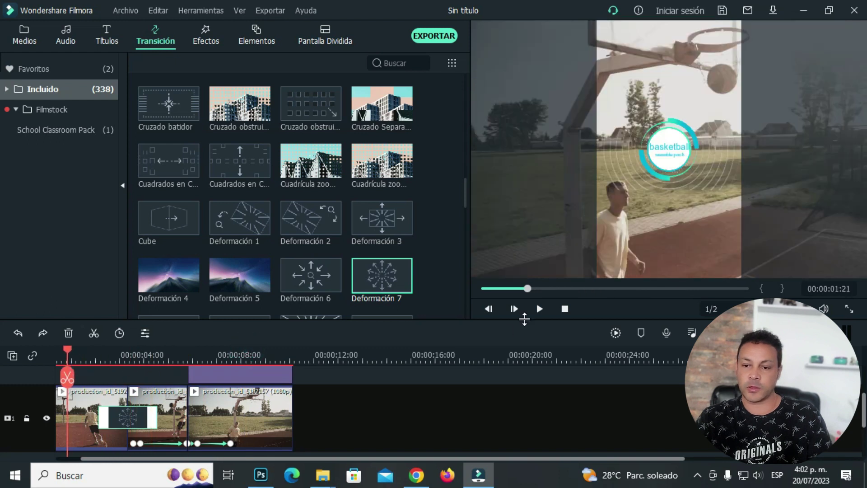
left_click(539, 309)
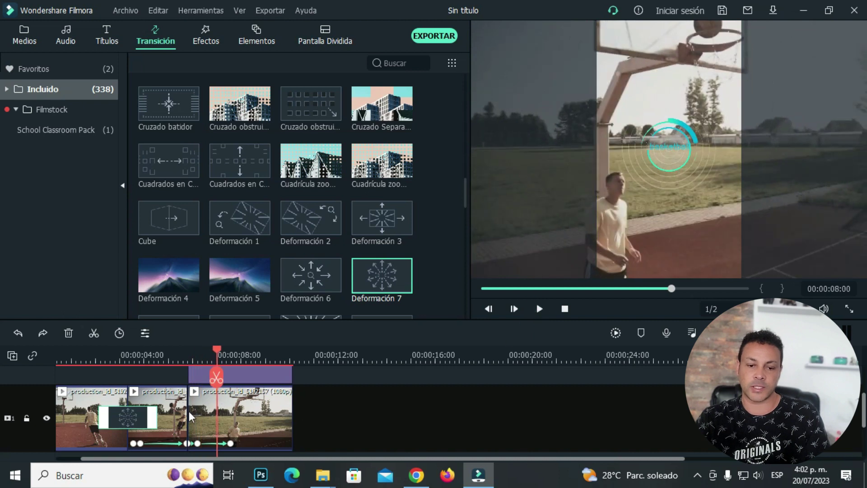
- Place the Giro de Globo 3 transition at the cut between the second and third basketball segments
scroll(295, 223, "down", 10)
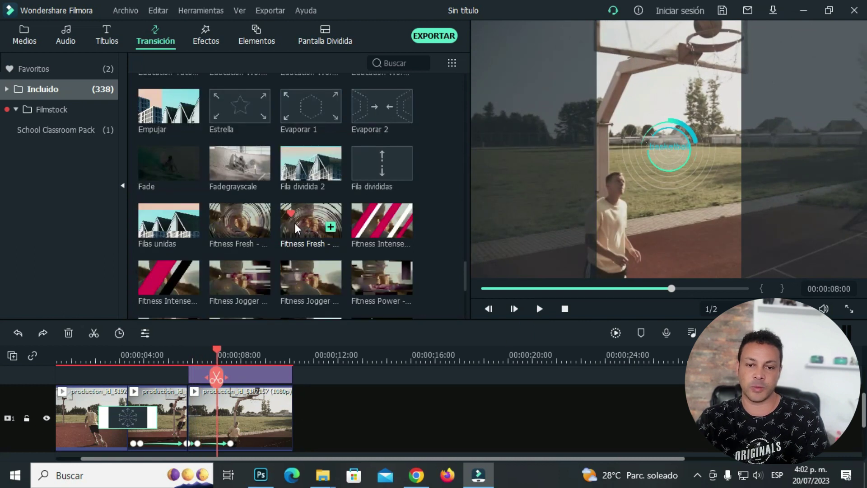
scroll(291, 224, "down", 5)
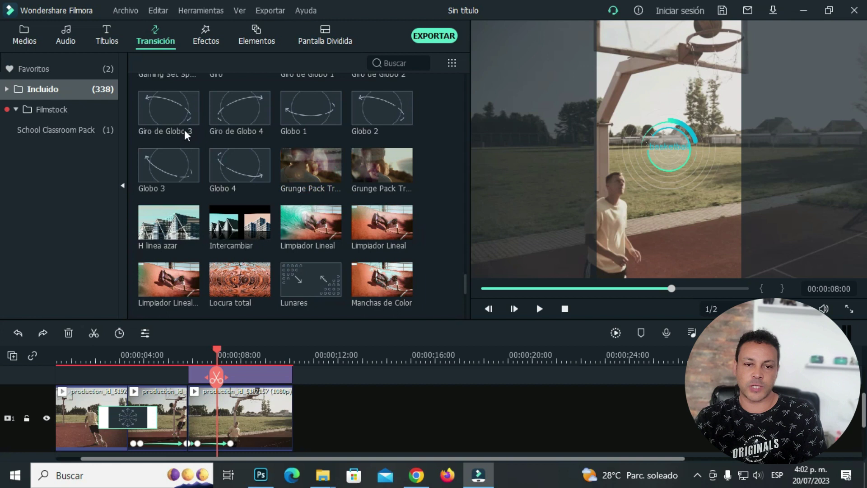
left_click_drag(171, 102, 196, 344)
left_click_drag(186, 413, 182, 415)
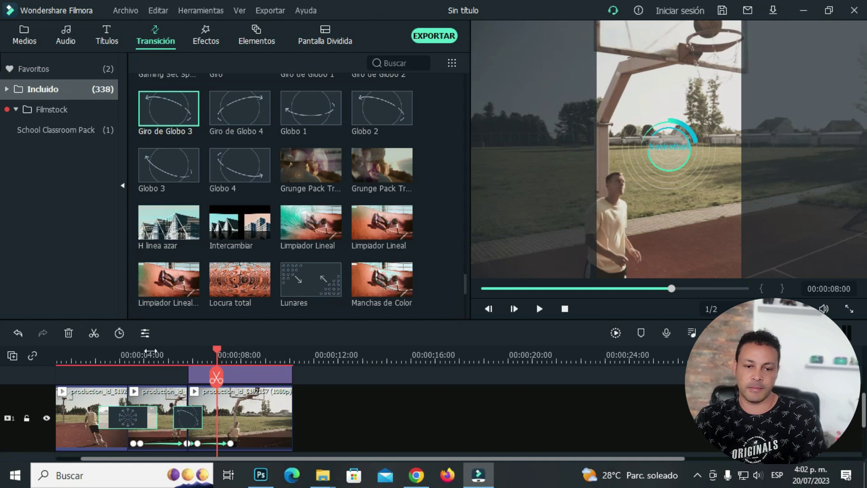
- Play the edit from 00:00:01:24 and replay it from the beginning to review both transitions, pausing at 00:00:06:05
left_click(71, 356)
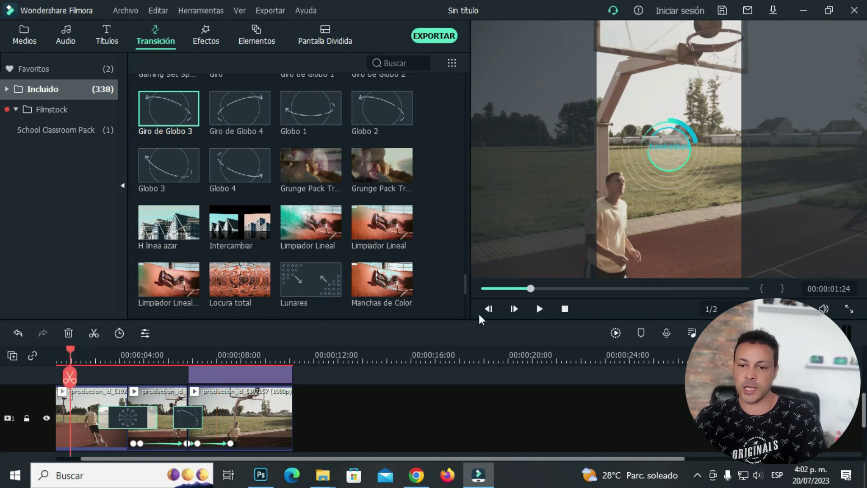
left_click(541, 311)
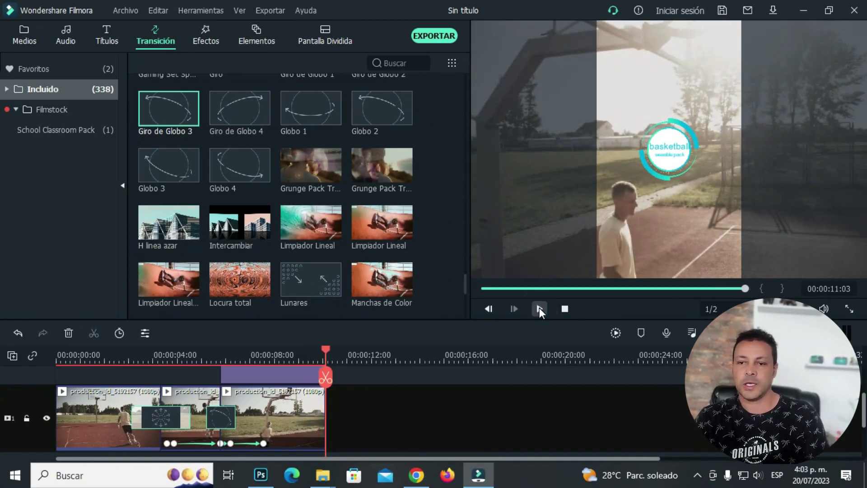
left_click(540, 309)
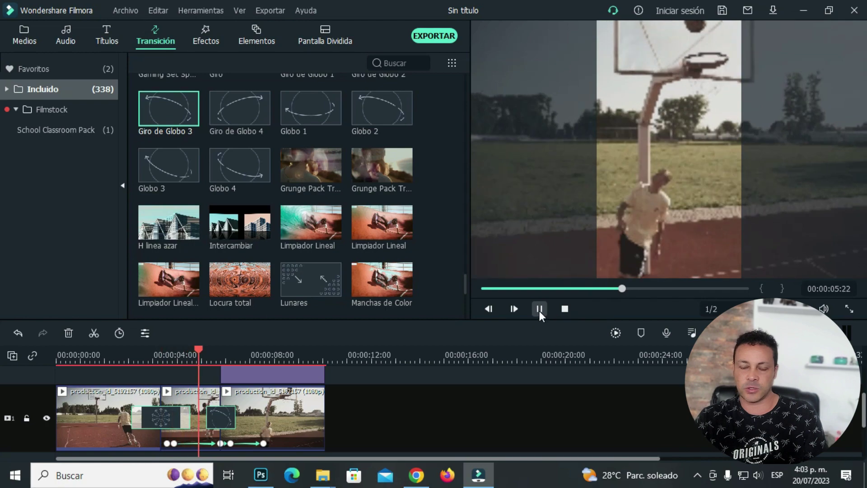
left_click(540, 309)
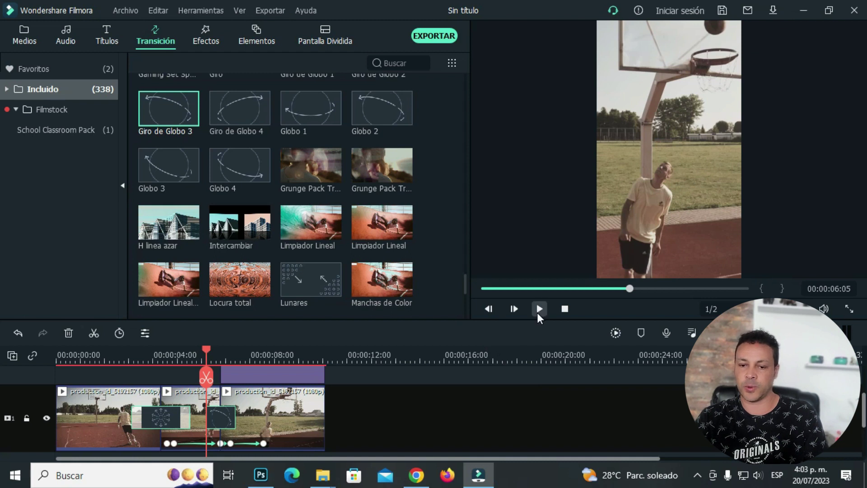
- Append the vertical pexels_videos clip of the rope-jumping woman after the last basketball segment and preview it at 00:00:13:15
scroll(509, 355, "down", 2)
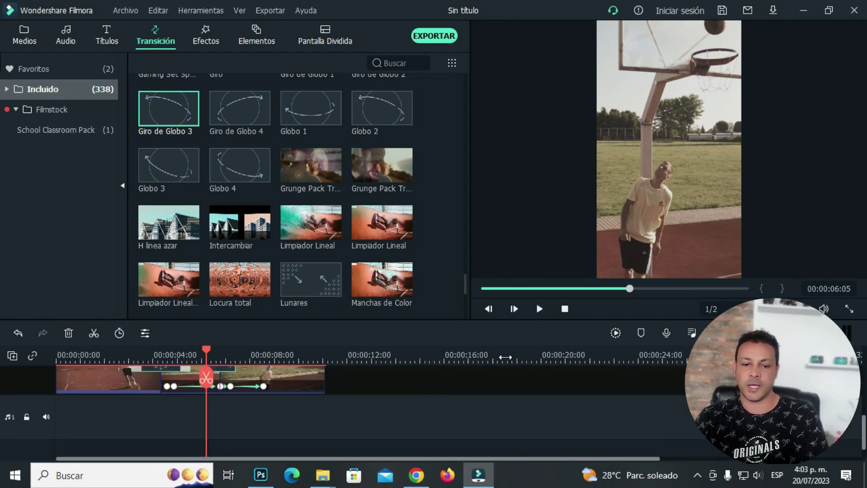
scroll(505, 357, "up", 2)
left_click(441, 276)
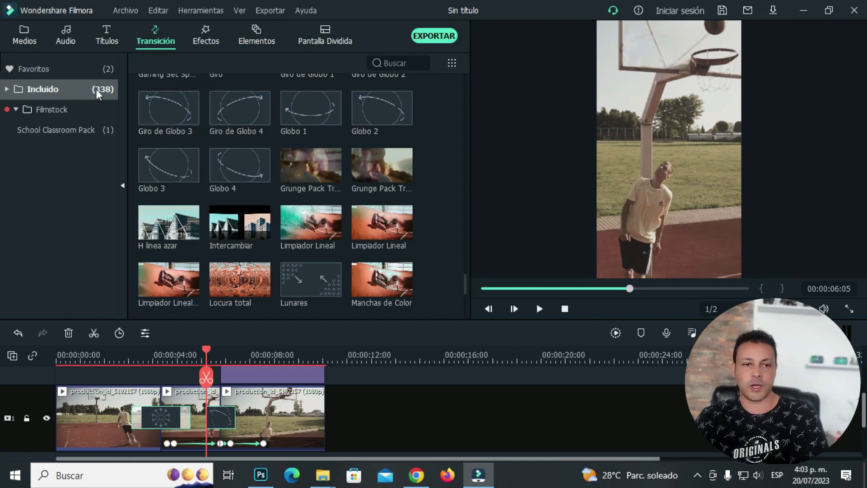
left_click(22, 32)
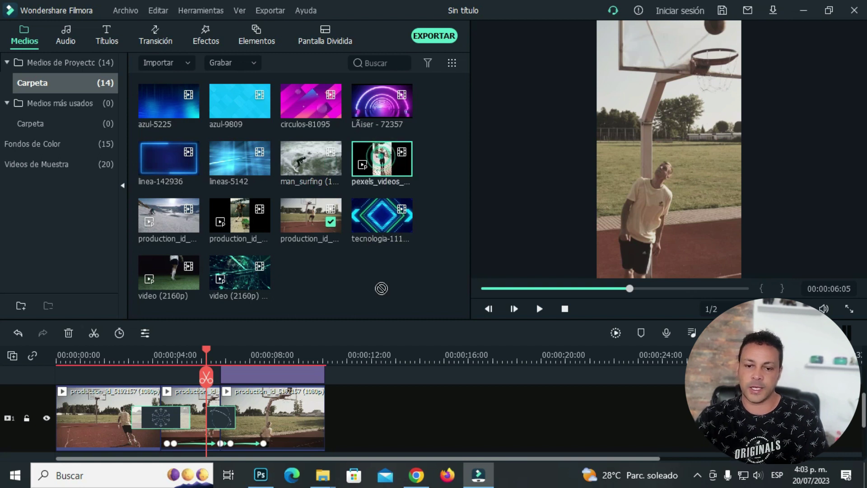
left_click_drag(382, 288, 492, 406)
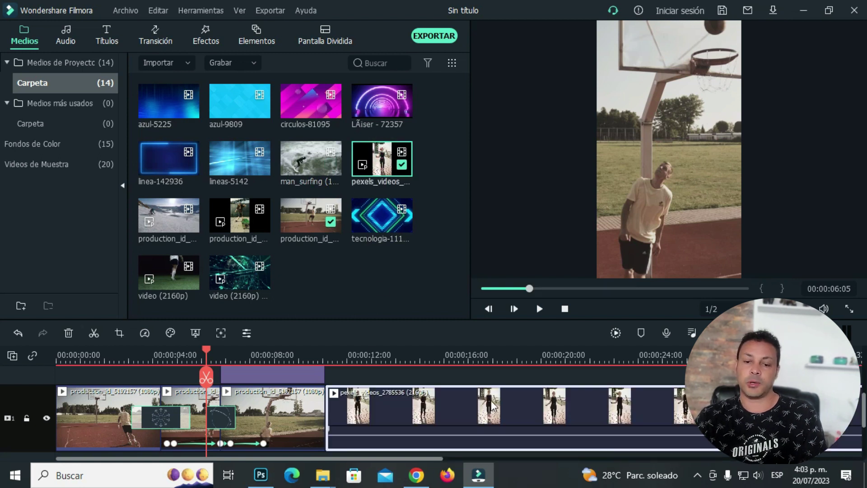
left_click(385, 354)
left_click(650, 178)
mouse_move(688, 175)
left_mouse_down()
mouse_move(664, 177)
mouse_move(684, 179)
left_mouse_up()
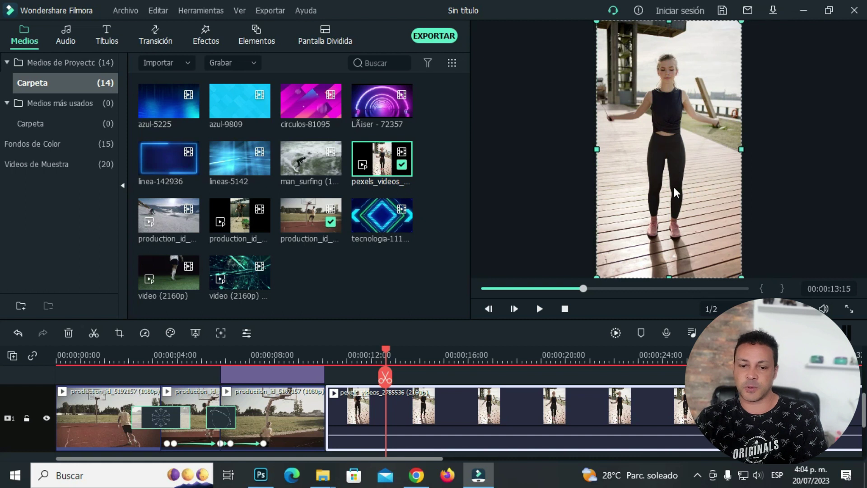
- Play across the cut from the last basketball segment into the vertical clip, pausing at 00:00:13:02
left_click(314, 351)
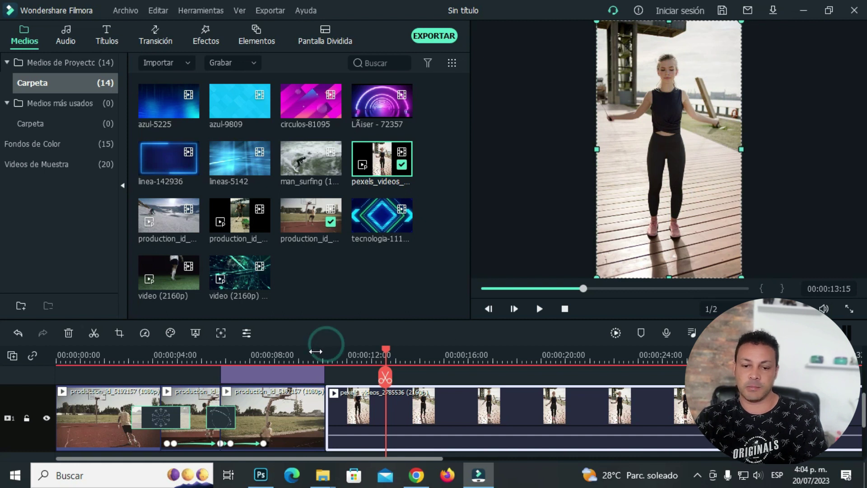
left_click(543, 313)
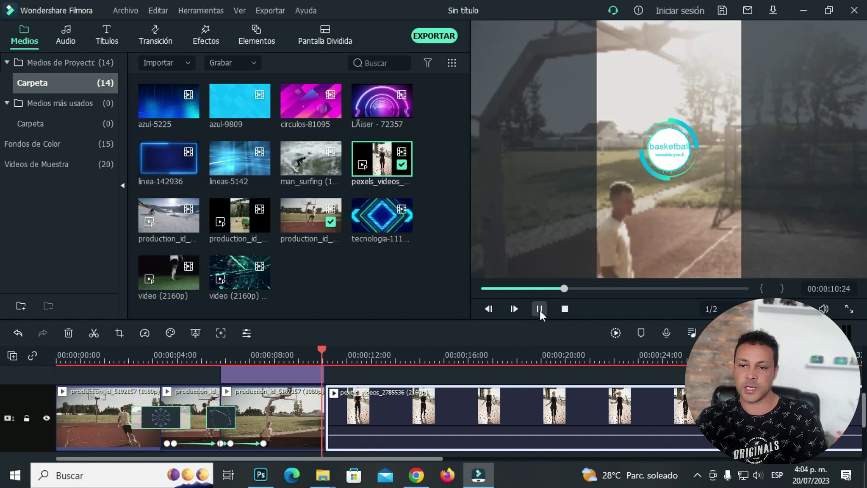
left_click(540, 311)
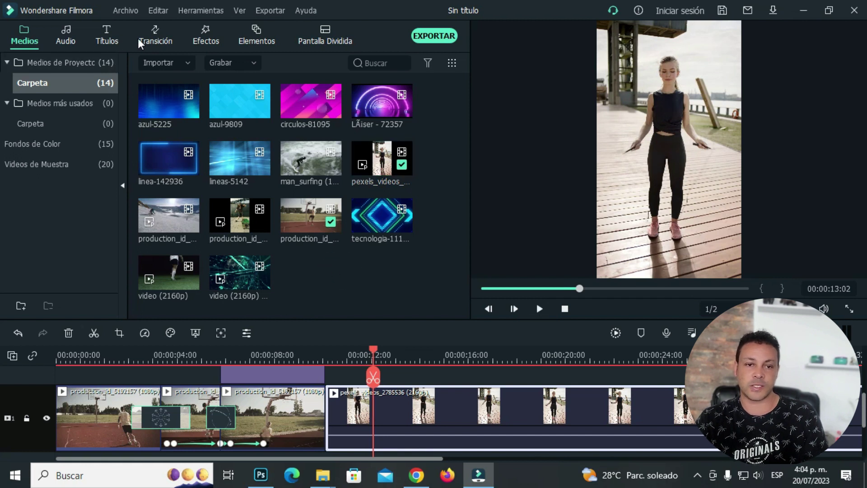
- Place a blue News Set Action transition between the last basketball segment and the vertical clip, and play it from 00:00:08:24
left_click(155, 36)
scroll(248, 194, "down", 8)
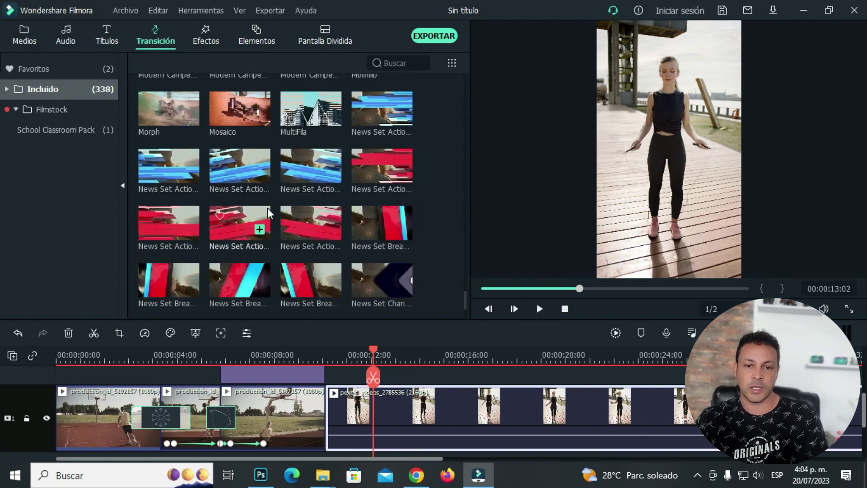
scroll(267, 208, "down", 2)
scroll(268, 208, "down", 15)
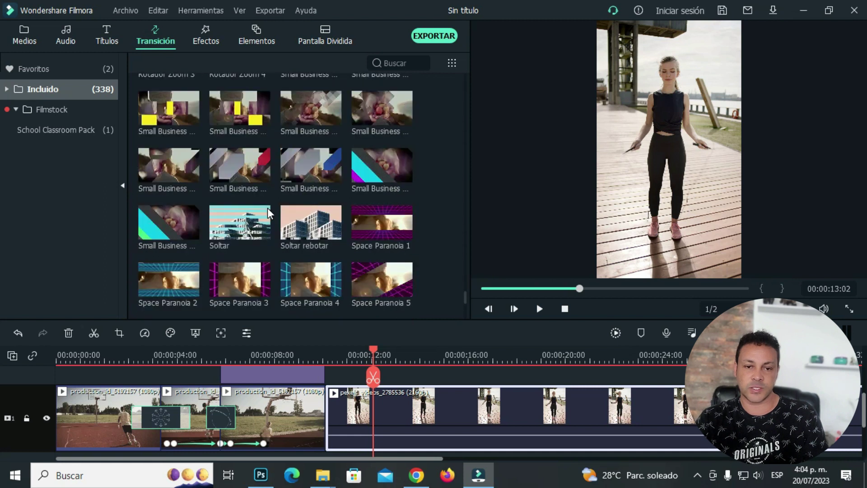
scroll(268, 207, "up", 15)
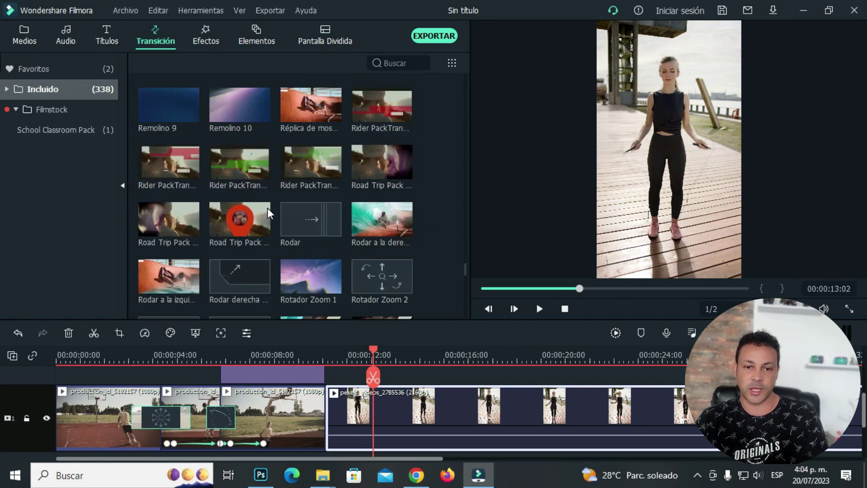
scroll(268, 207, "up", 5)
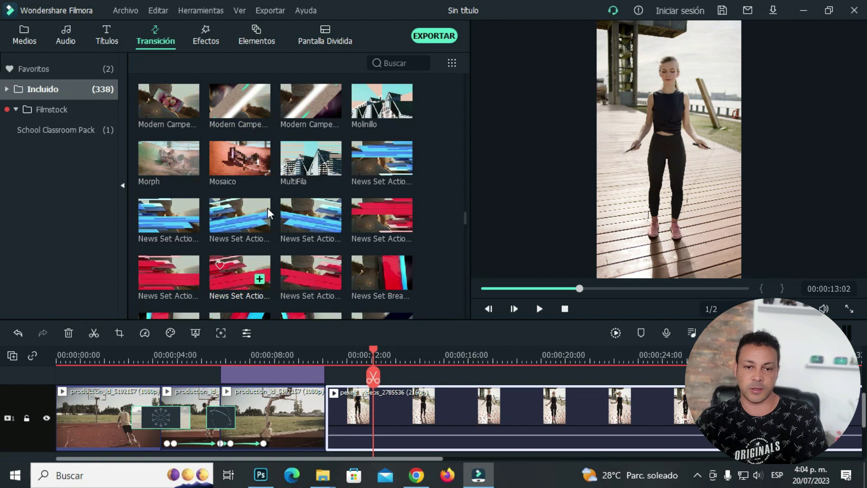
left_click(172, 229)
left_click_drag(159, 219, 265, 363)
left_click_drag(302, 428, 313, 429)
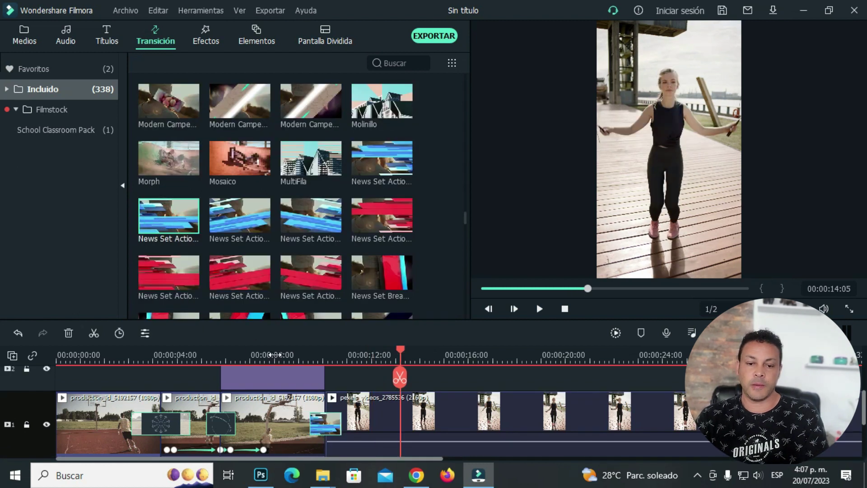
left_click_drag(401, 354, 274, 354)
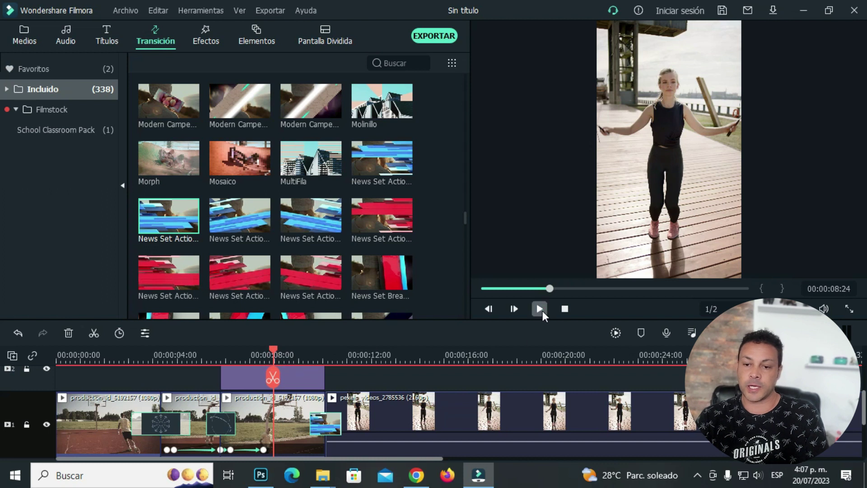
key("space")
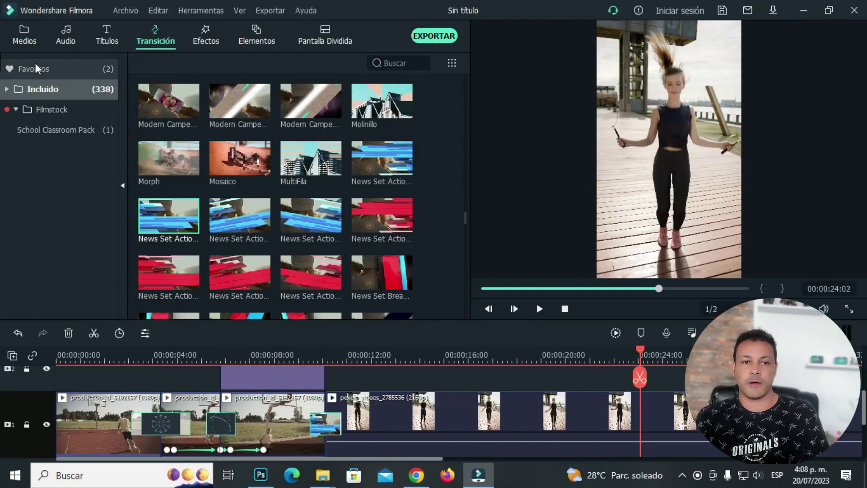
- Import "Back To Portland - TrackTribe.mp3" from the AUDIO > MUSICA DE LA BILBIOTECA DE YOUTUBE folder and place it at the start of audio track 1
left_click(22, 34)
right_click(293, 270)
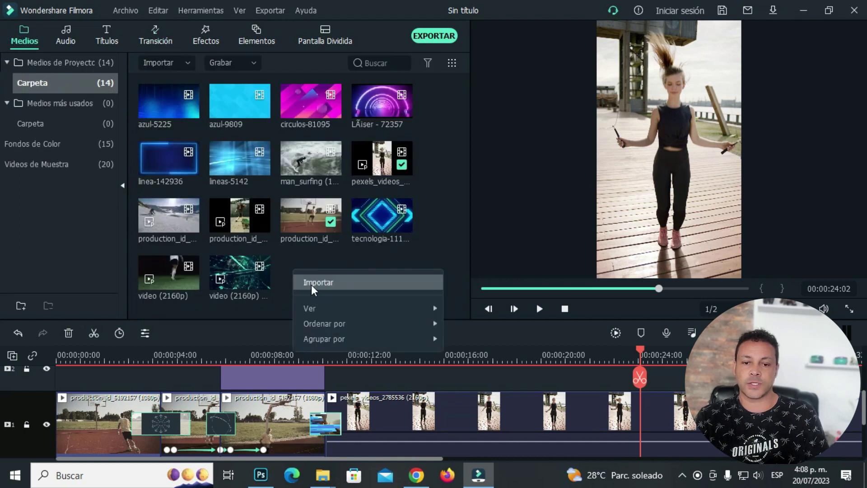
left_click(312, 283)
left_click(288, 164)
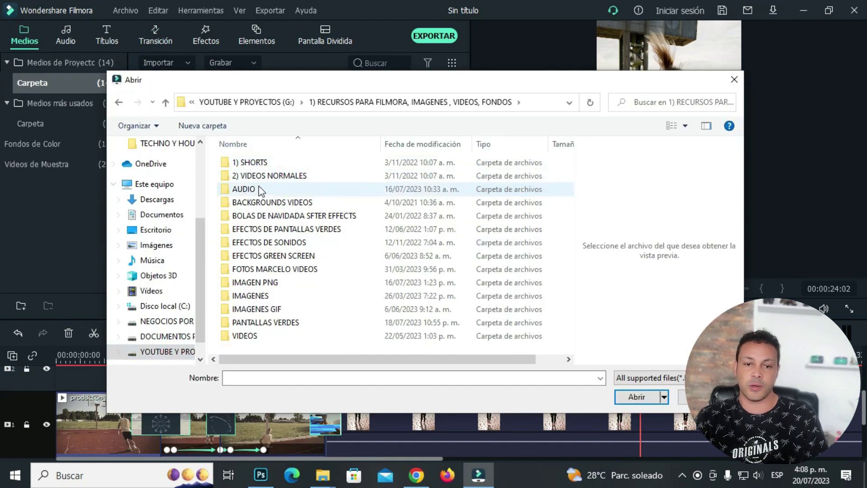
double_click(271, 189)
double_click(258, 215)
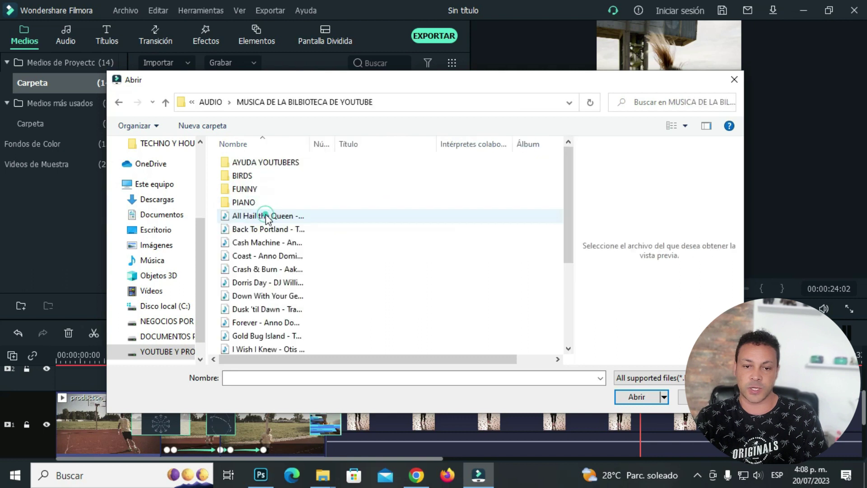
double_click(267, 232)
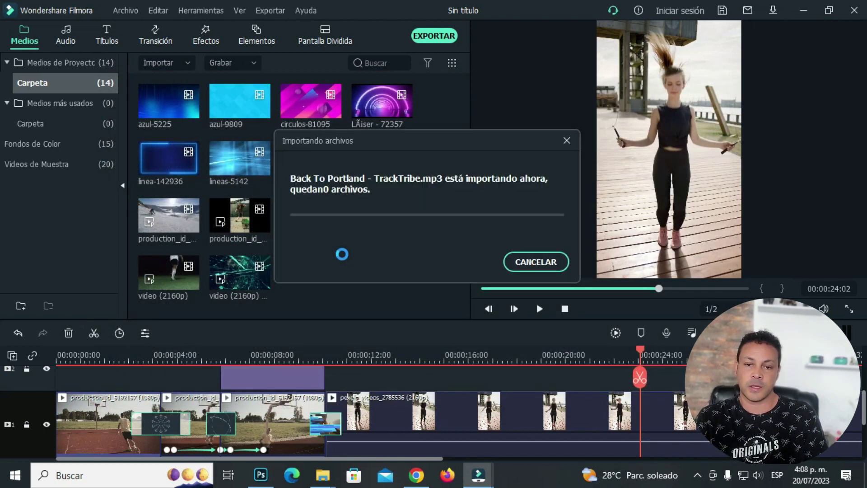
scroll(214, 370, "down", 3)
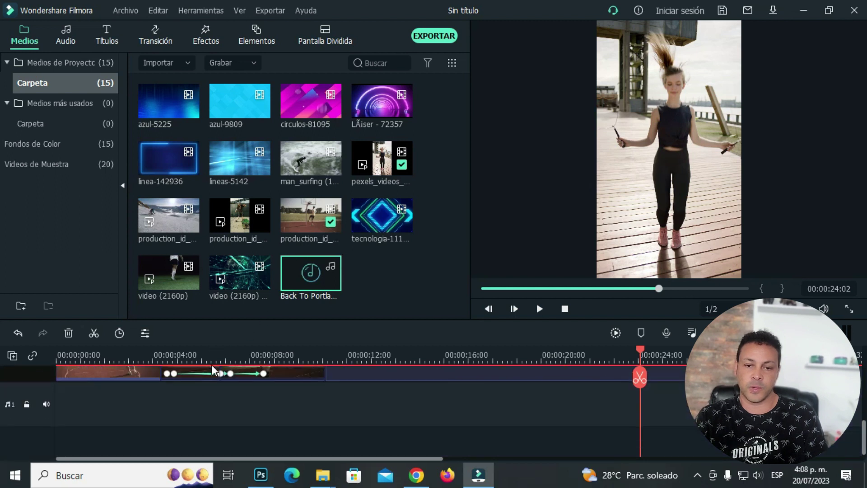
left_click_drag(313, 271, 31, 392)
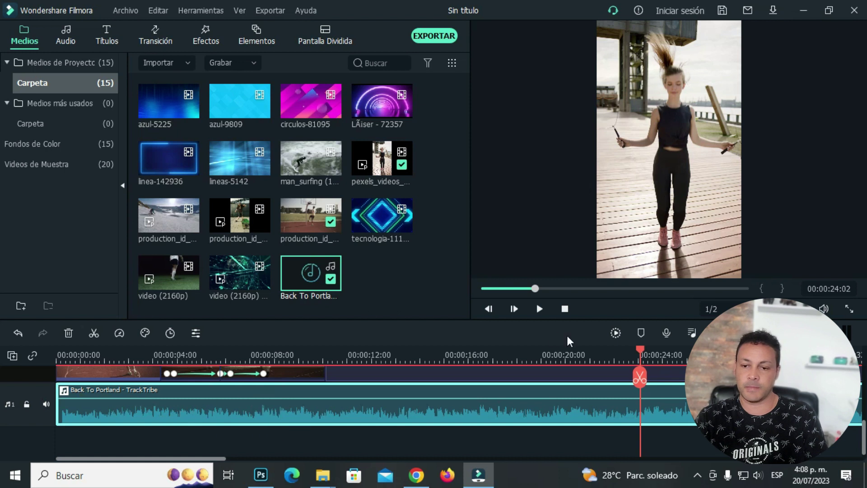
- Play the video from the start with the Back To Portland music and lower that track's volume during playback
left_click(567, 309)
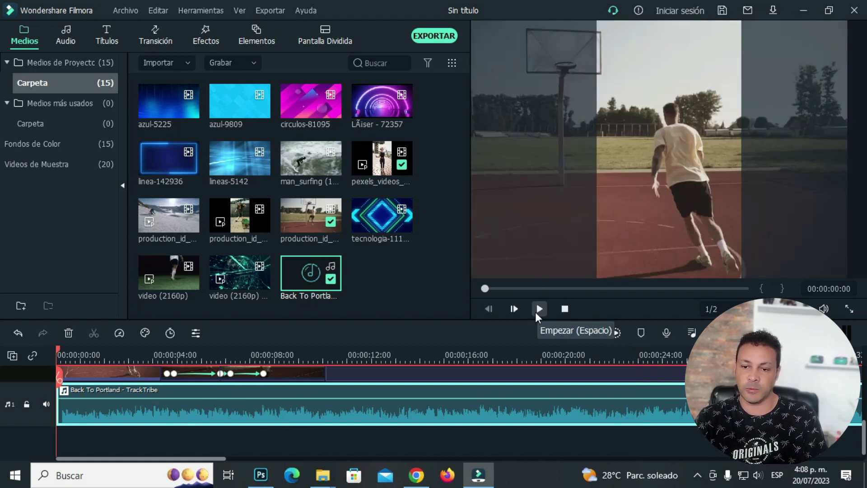
left_click(539, 309)
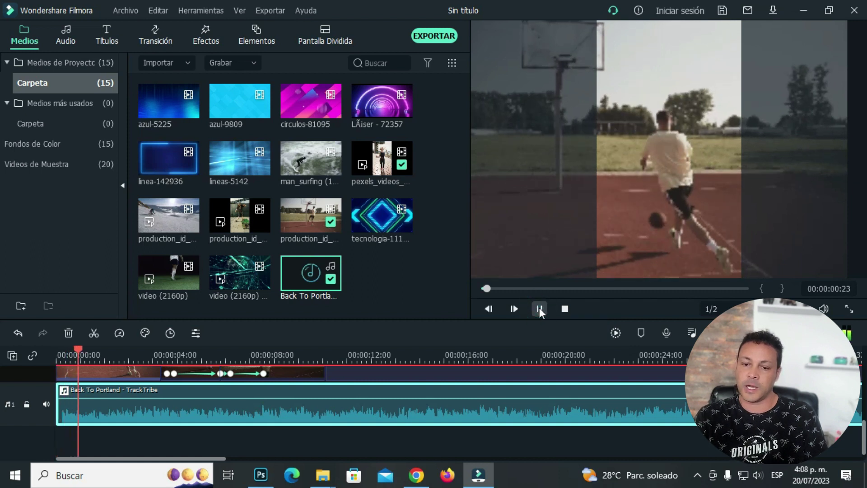
mouse_move(513, 394)
left_mouse_down()
mouse_move(516, 404)
mouse_move(526, 387)
left_mouse_up()
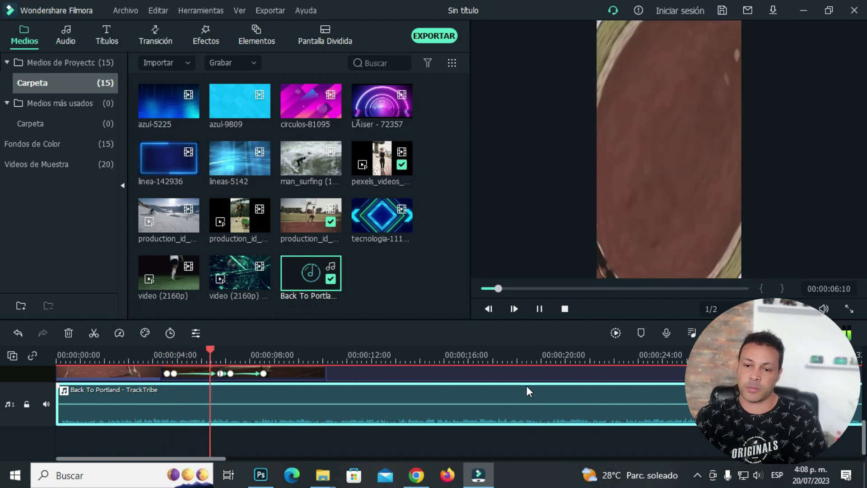
left_click(540, 309)
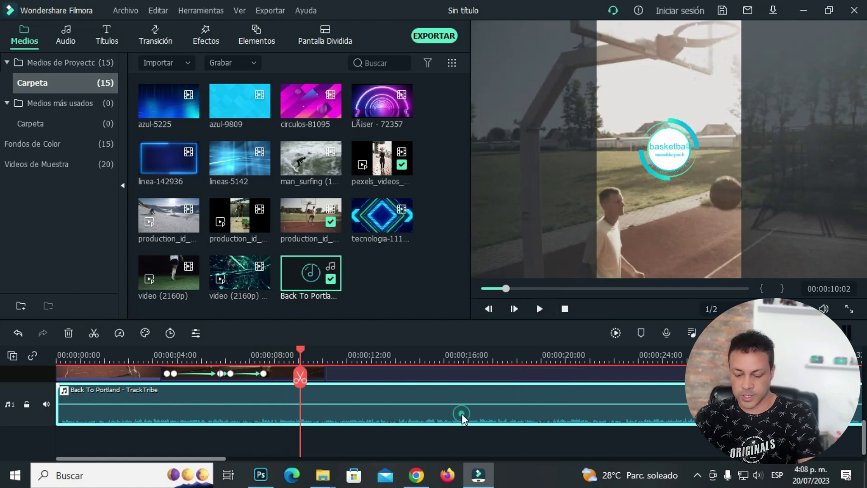
- Replace the Back To Portland music with the imported "Cash Machine - Anno Domini Beats.mp3", auditioning the file first and placing it at the start of audio track 1
key("Delete")
right_click(386, 281)
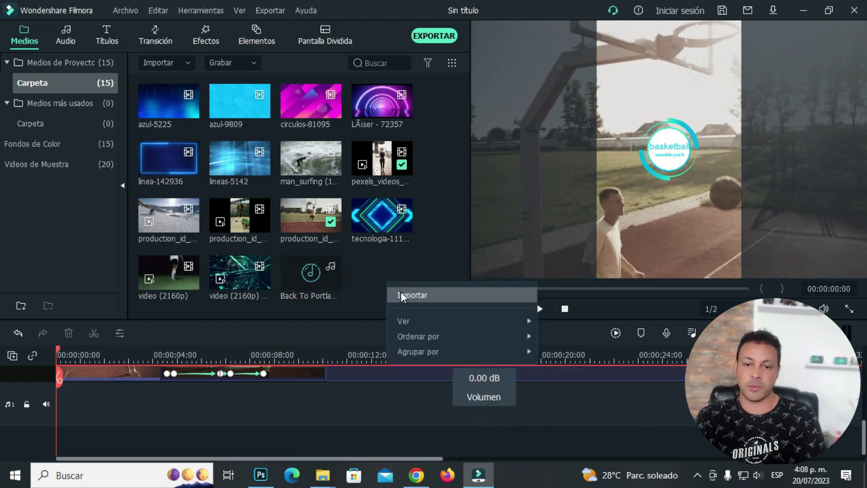
left_click(400, 295)
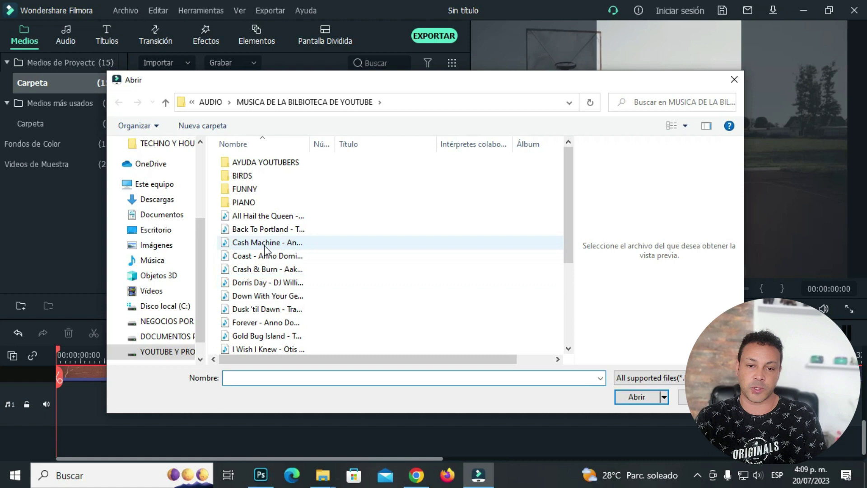
left_click(267, 242)
right_click(269, 241)
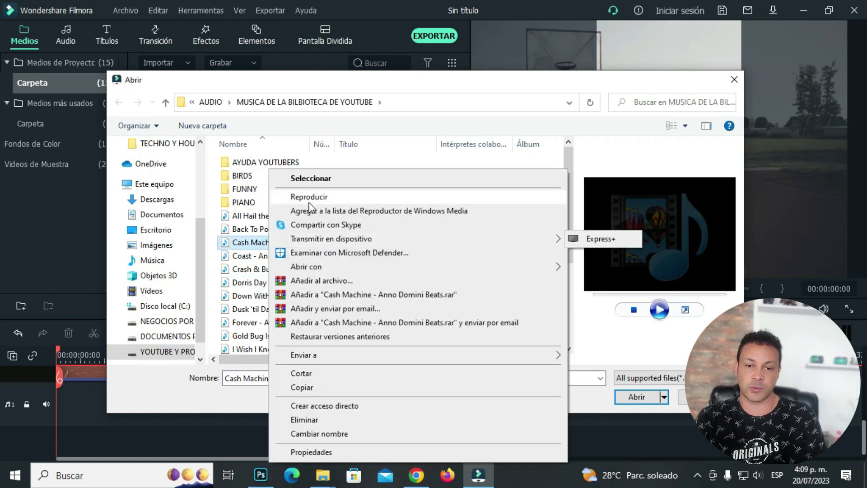
left_click(310, 197)
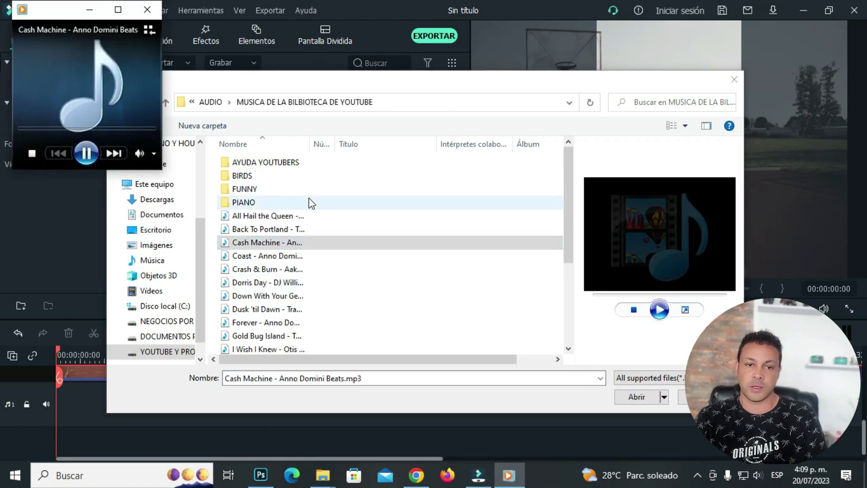
left_click(146, 12)
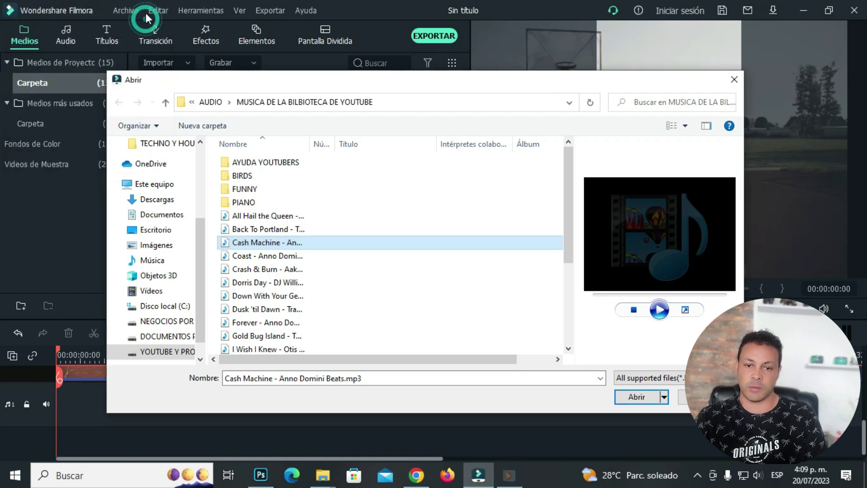
double_click(277, 248)
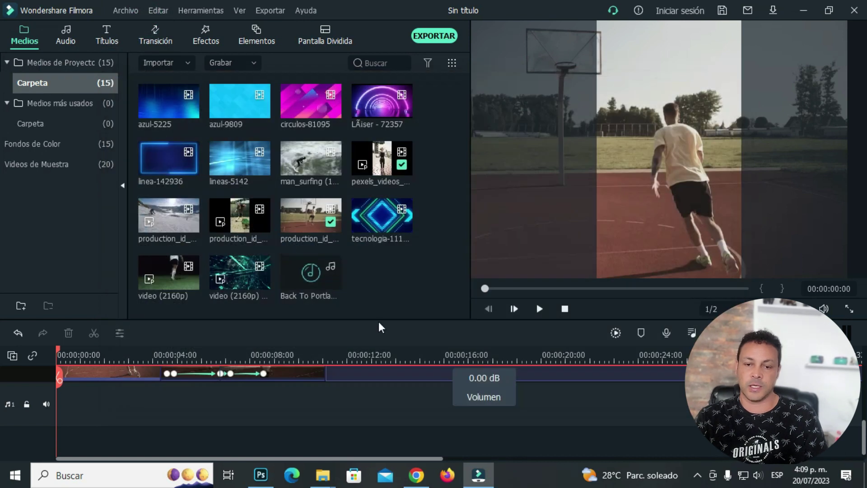
left_click_drag(378, 279, 52, 418)
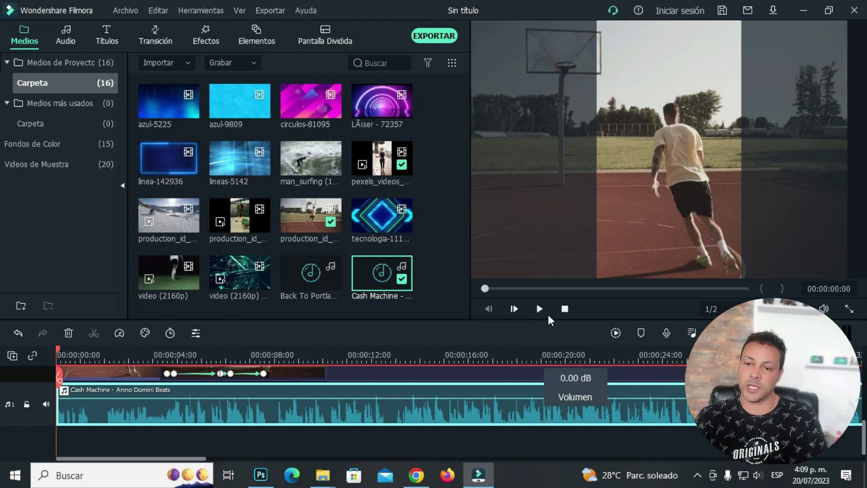
- Play the edited video in full screen, then return to the editing view
left_click(849, 311)
mouse_move(13, 440)
left_click(68, 478)
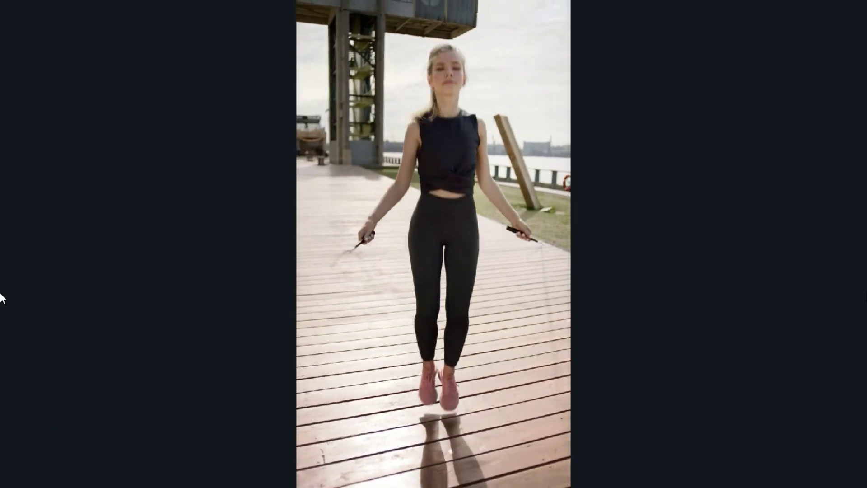
key("Escape")
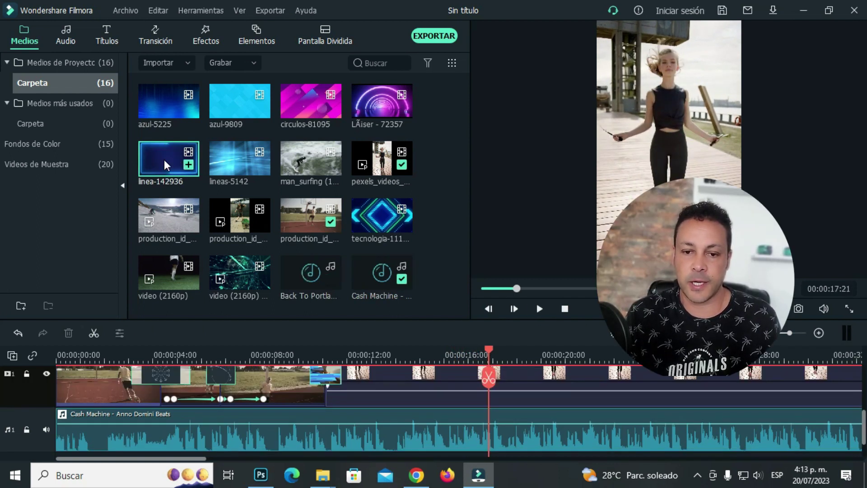
- Place the linea-142936 clip on video track 2 over the vertical clip at about 00:00:14 and view its overlap
scroll(522, 403, "up", 5)
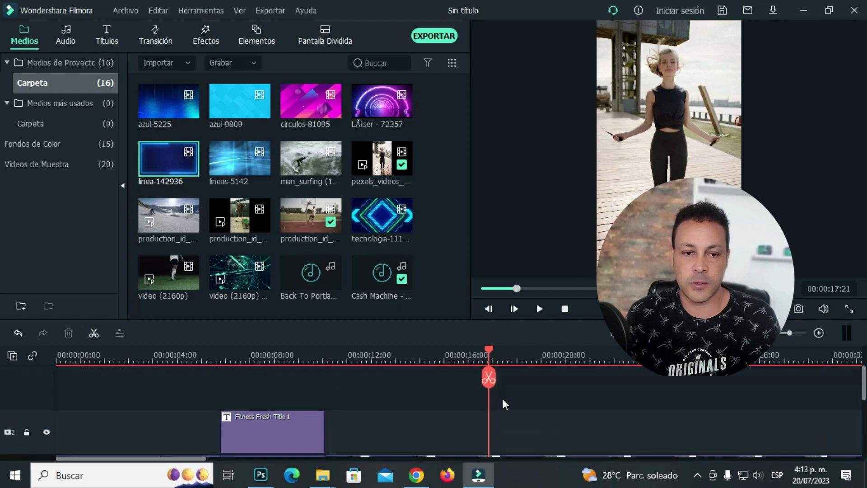
left_click_drag(158, 161, 391, 430)
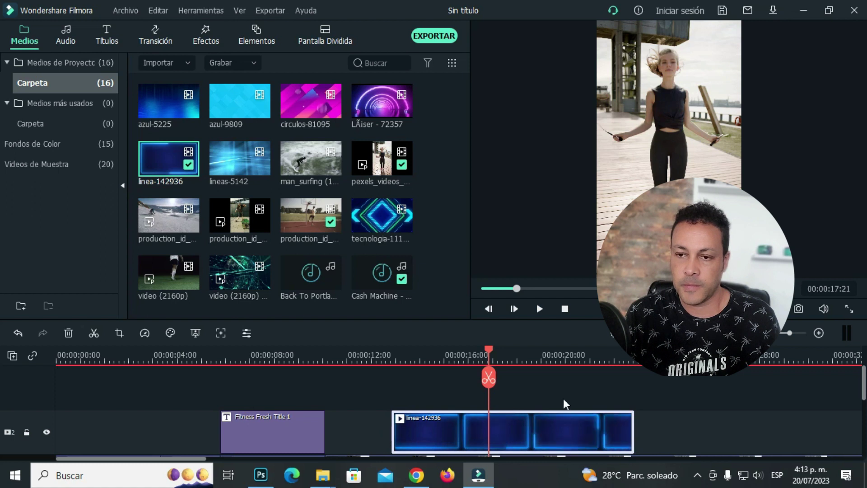
left_click(392, 355)
left_click(468, 354)
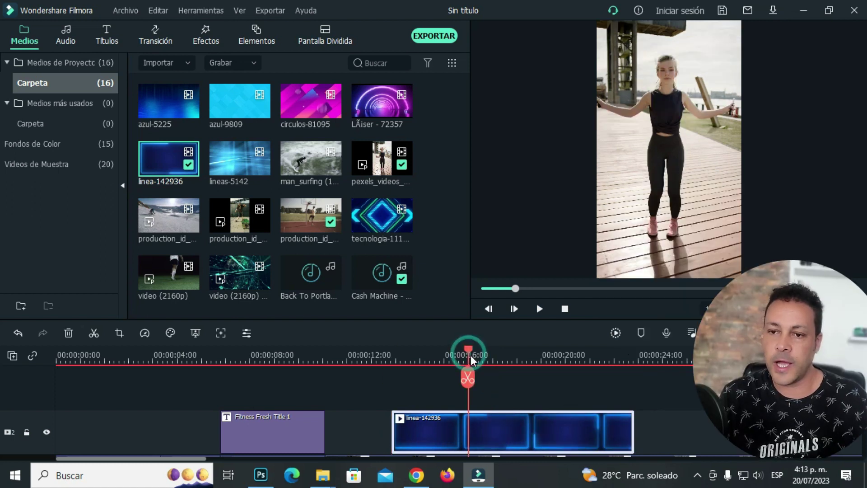
- Move the linea-142936 overlay to the top of the frame and reshape it into a narrow banner spanning nearly the full width
left_click(679, 150)
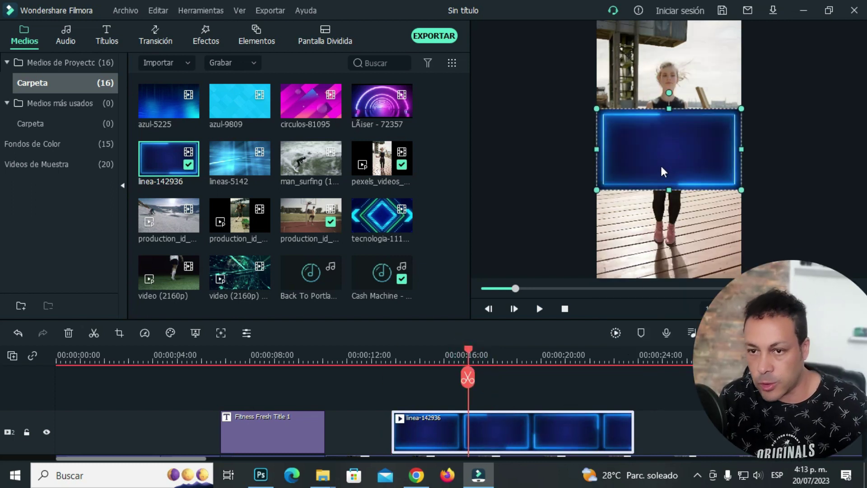
left_click_drag(702, 108, 701, 74)
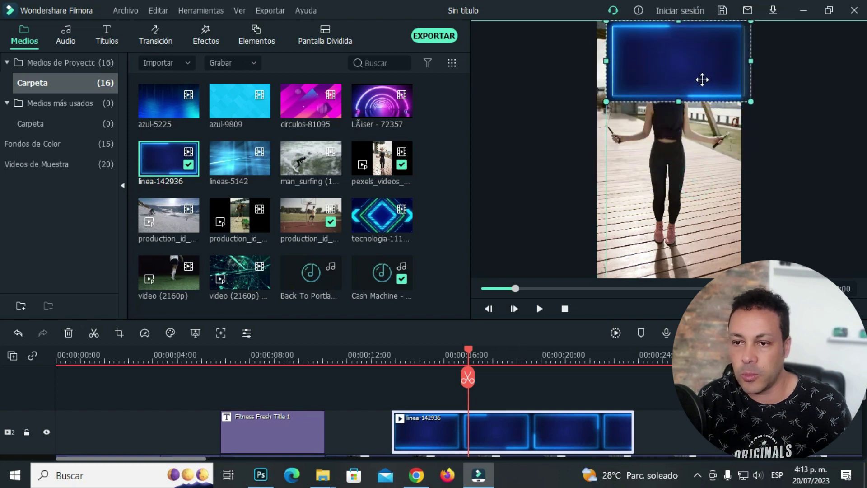
left_click_drag(749, 103, 685, 42)
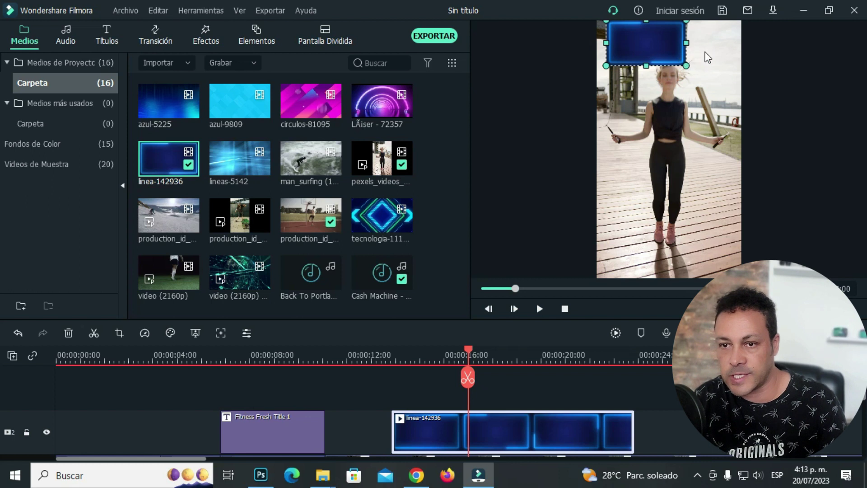
left_click_drag(686, 41, 742, 42)
left_click_drag(681, 66, 676, 55)
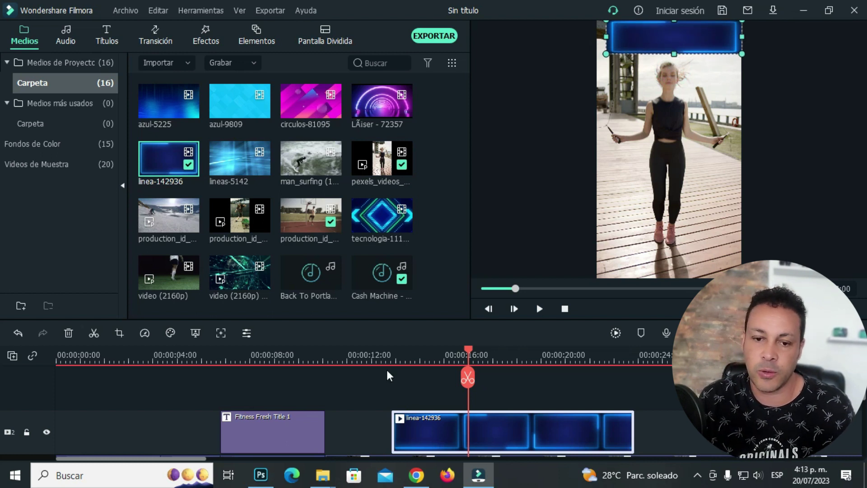
- Add the Action Pack Lowerthird 3 title on video track 3, aligned with the start of the linea-142936 clip
left_click(367, 353)
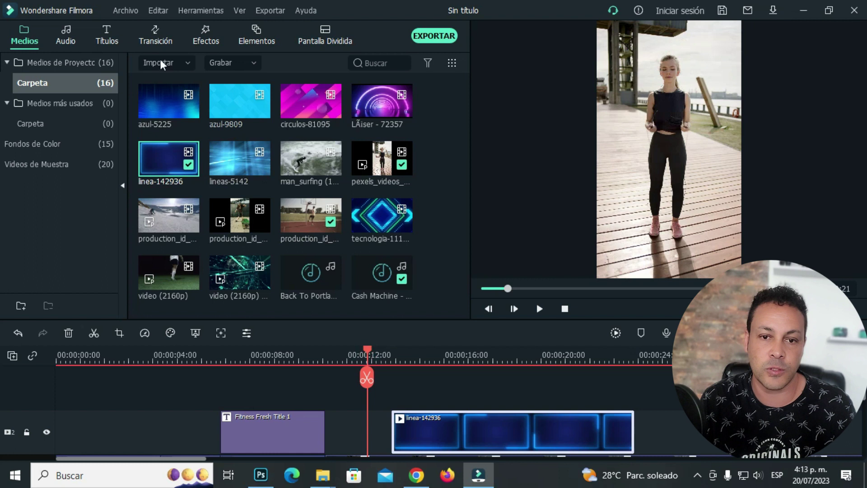
left_click(107, 35)
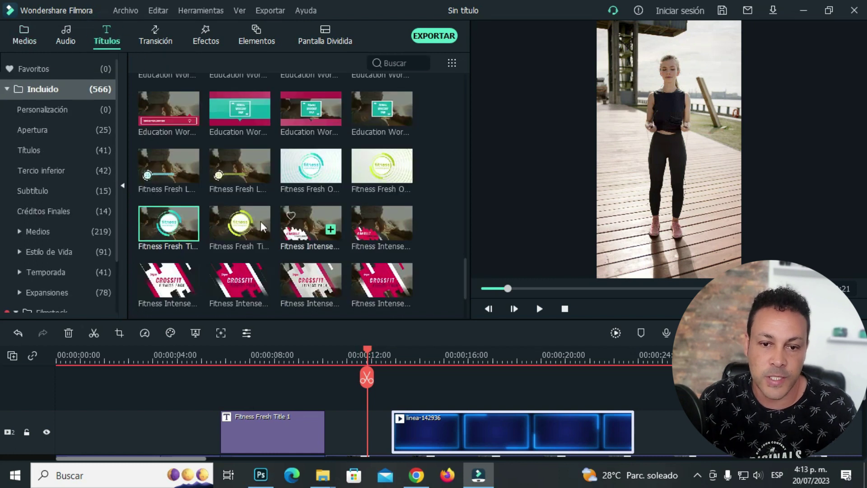
scroll(250, 247, "down", 10)
scroll(287, 258, "up", 15)
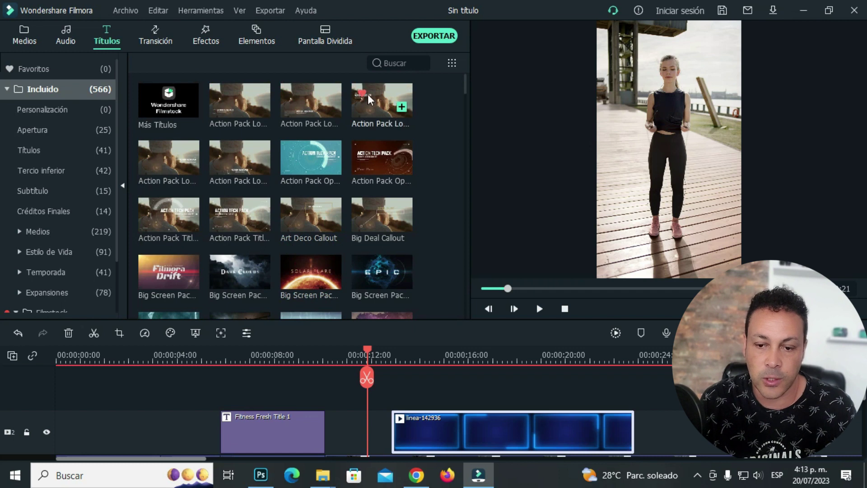
left_click_drag(375, 101, 403, 405)
left_click(440, 355)
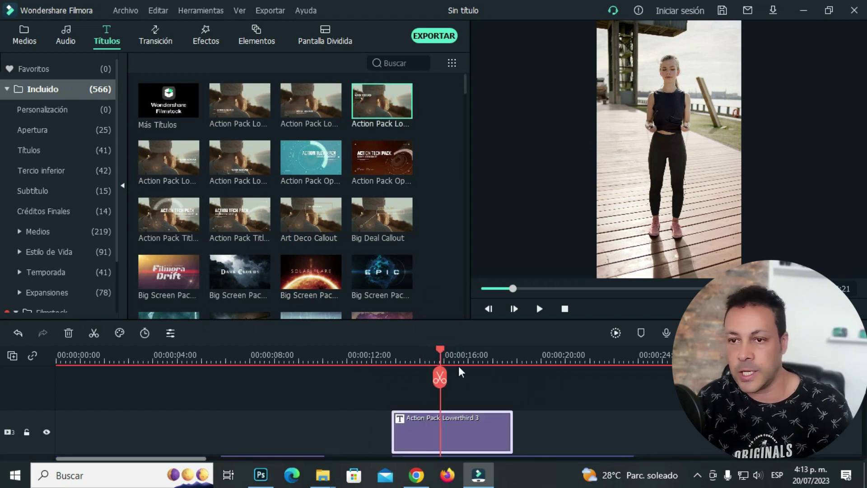
- Move the title's ACTION TECH PACK text onto the blue banner and change it to "RUTINA DE EJERCICIOS"
double_click(636, 136)
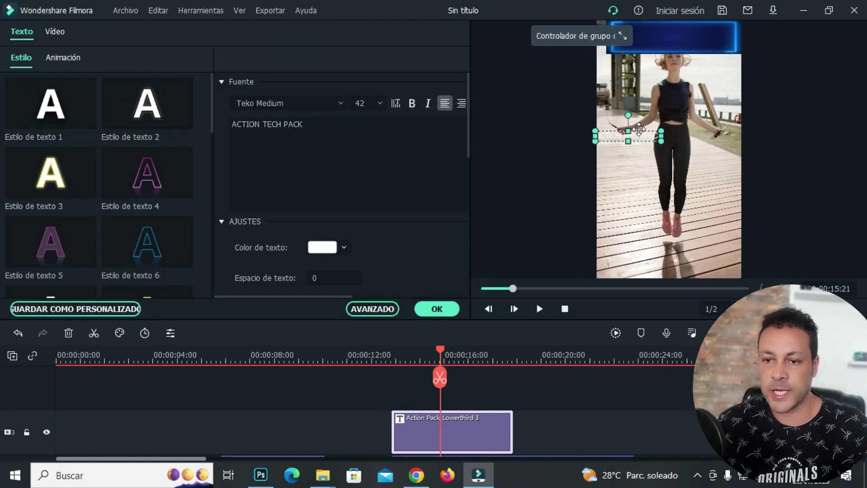
left_click_drag(638, 129, 694, 30)
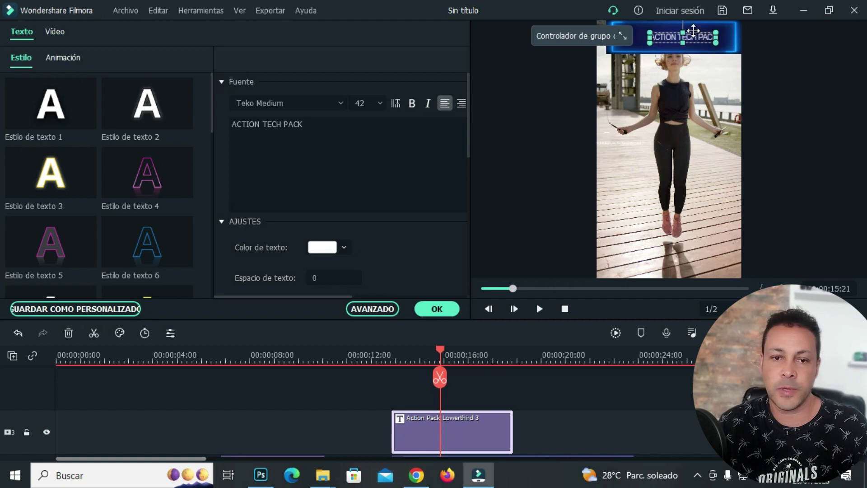
triple_click(345, 124)
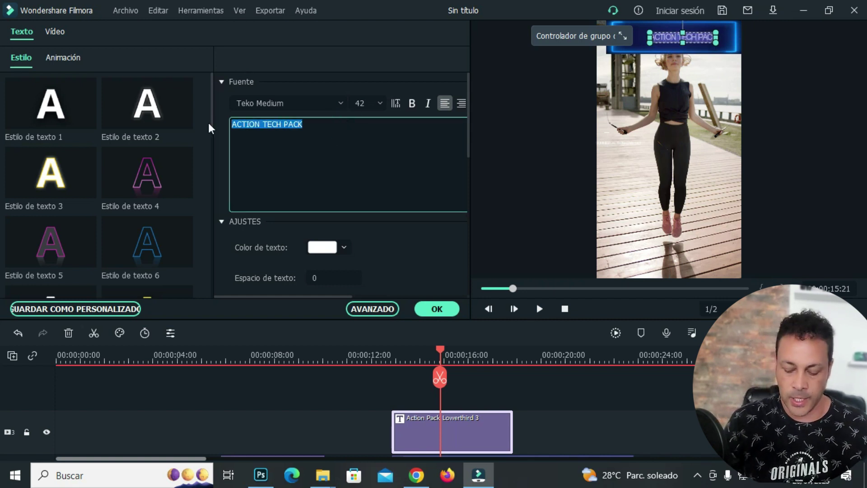
key("BackSpace")
type("seccion")
key("BackSpace")
key("BackSpace")
key("BackSpace")
key("BackSpace")
key("BackSpace")
key("BackSpace")
key("BackSpace")
type("RUTINA DE EJ")
key("BackSpace")
type("JKER")
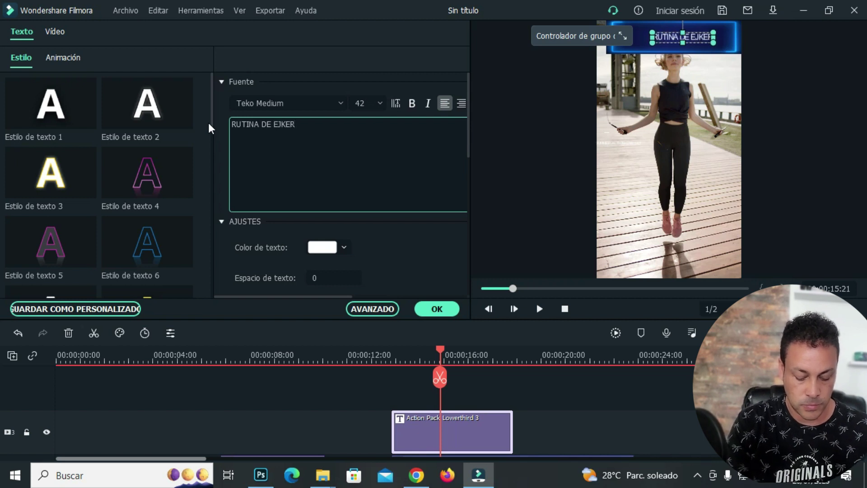
type("CICIOS")
left_click(348, 130)
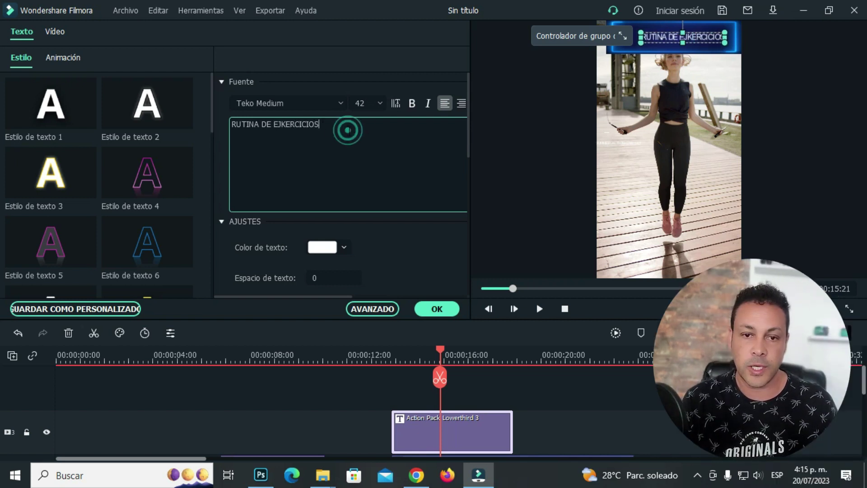
left_click(285, 124)
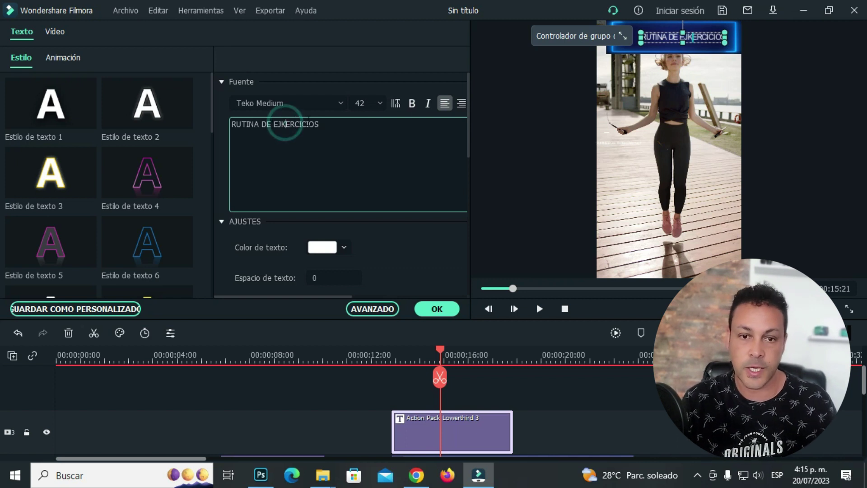
key("BackSpace")
left_click(320, 152)
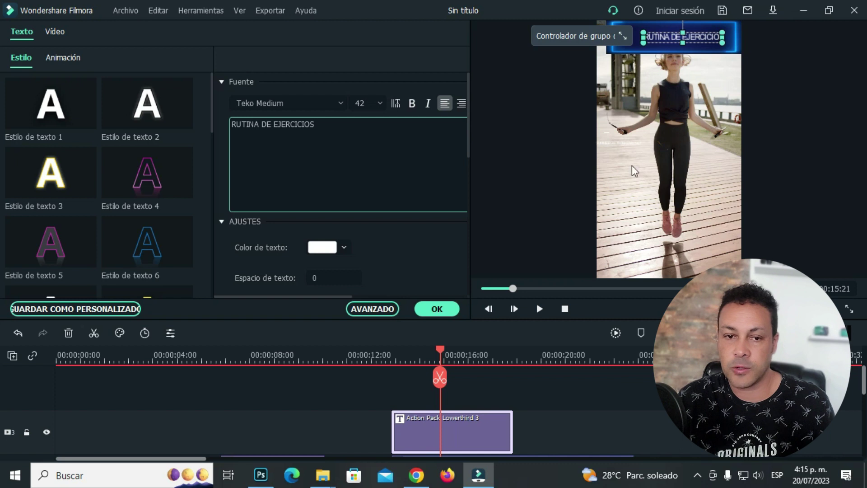
- Clear the SUMMER ACTION CAM SET subtitle text from the Action Pack Lowerthird 3 title
left_click(624, 145)
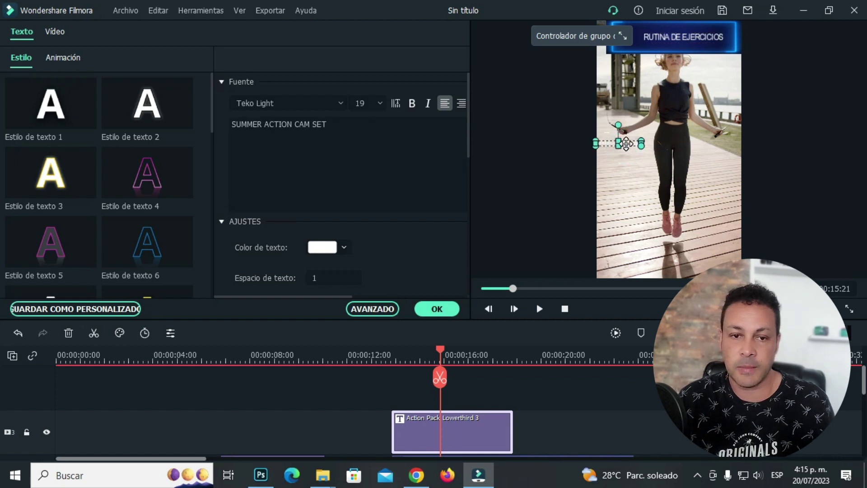
left_click(331, 125)
key("BackSpace")
key("BackSpace")
key("BackSpace")
key("BackSpace")
key("BackSpace")
key("BackSpace")
key("BackSpace")
key("BackSpace")
key("BackSpace")
key("BackSpace")
key("BackSpace")
key("BackSpace")
key("BackSpace")
key("BackSpace")
key("BackSpace")
key("BackSpace")
key("BackSpace")
key("BackSpace")
key("BackSpace")
key("BackSpace")
key("BackSpace")
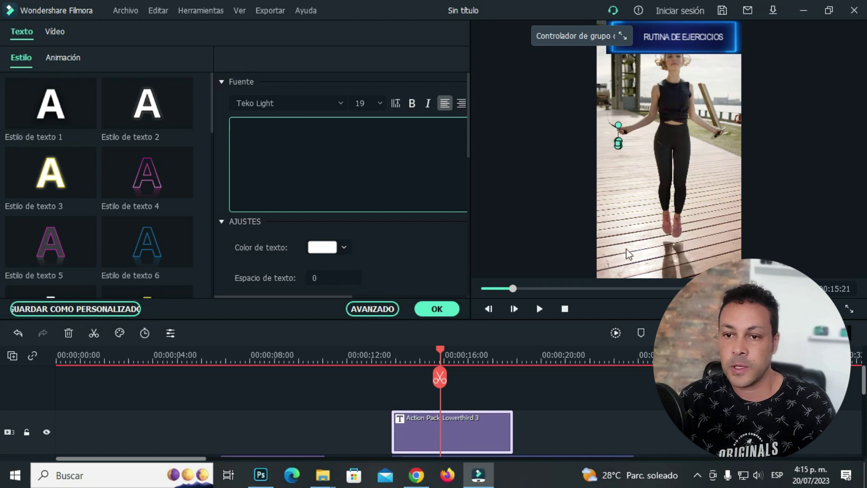
- Leave the title editing and play the section with the banner and title from 00:00:12:05
left_click(627, 236)
left_click(353, 350)
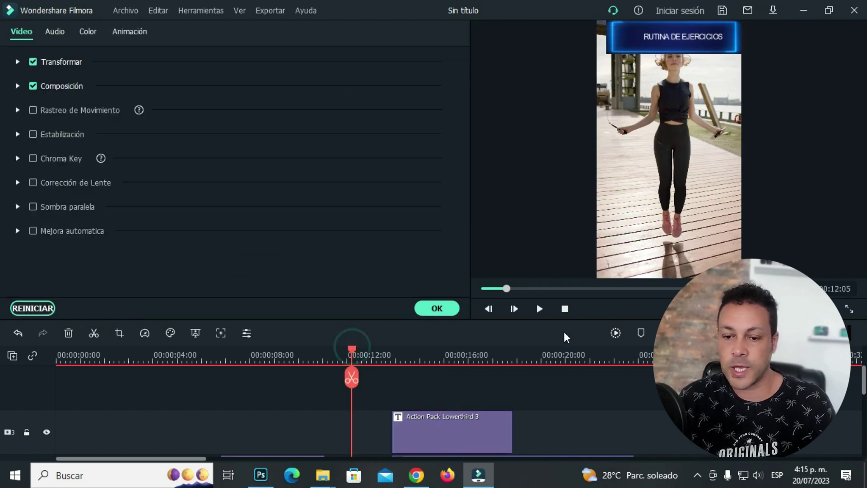
left_click(541, 309)
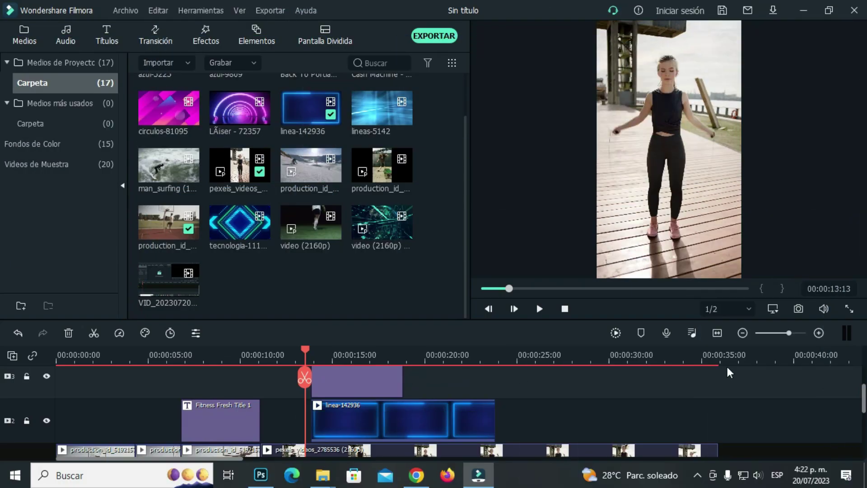
- Split the Cash Machine music track at 00:00:35:17, near the end of the video, and delete the remainder
left_click(707, 358)
scroll(743, 373, "down", 3)
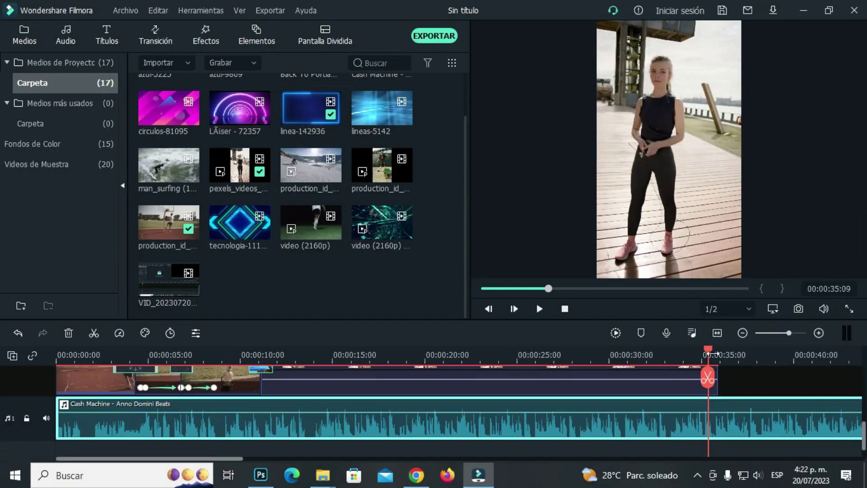
left_click_drag(708, 351, 714, 351)
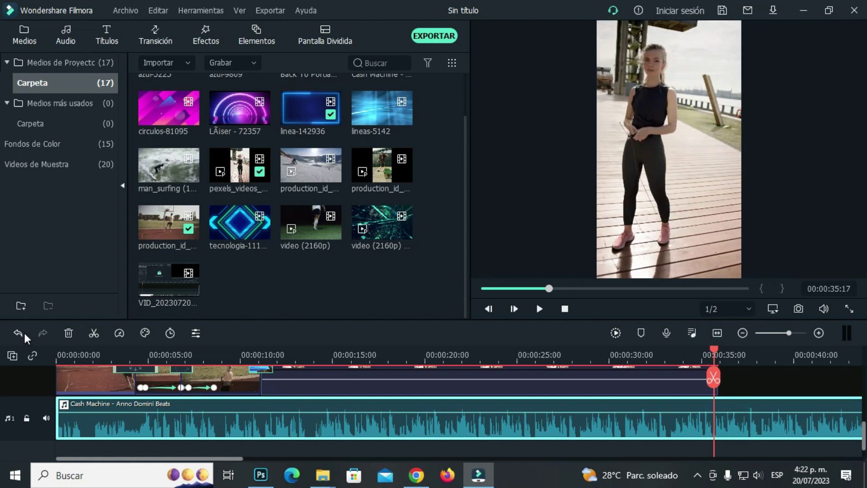
left_click(93, 334)
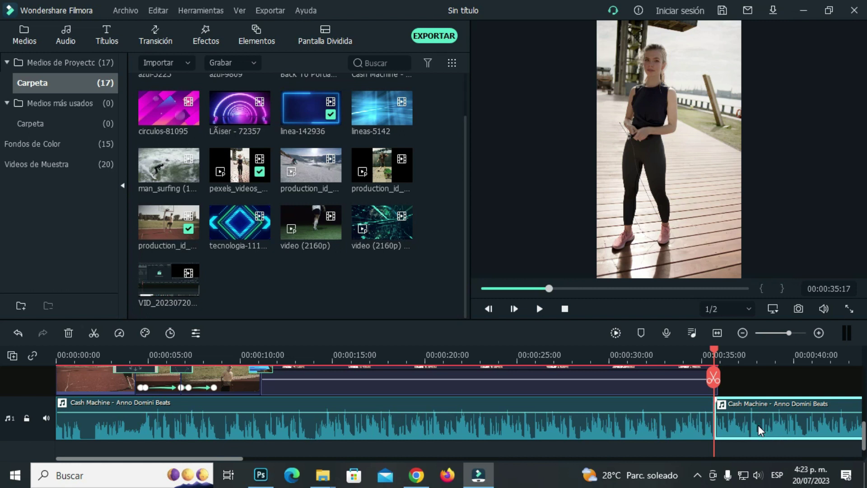
key("Delete")
scroll(711, 408, "up", 2)
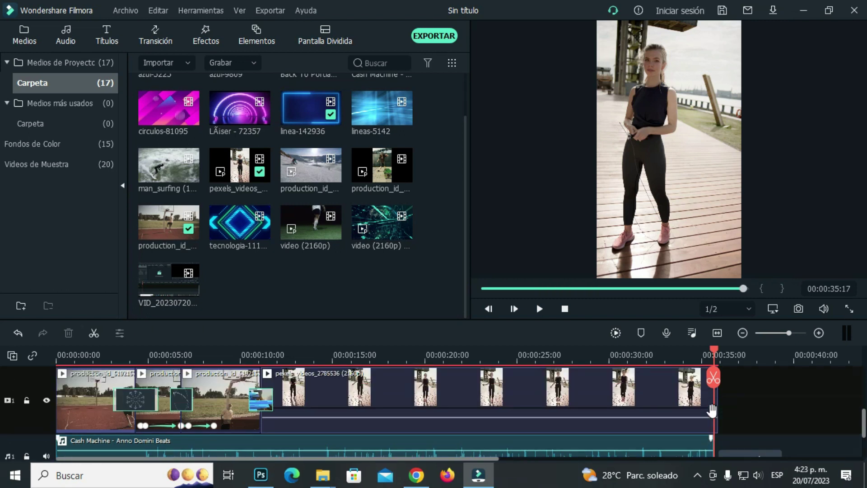
scroll(711, 409, "up", 3)
left_click_drag(713, 349, 714, 366)
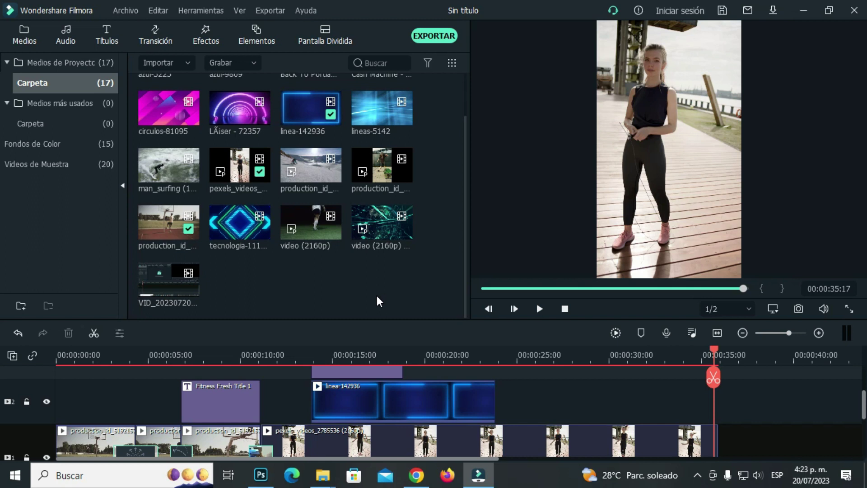
- Export the video to the computer as an MP4 file named "RUTINA DE EJERCICIOS #short"
left_click(432, 37)
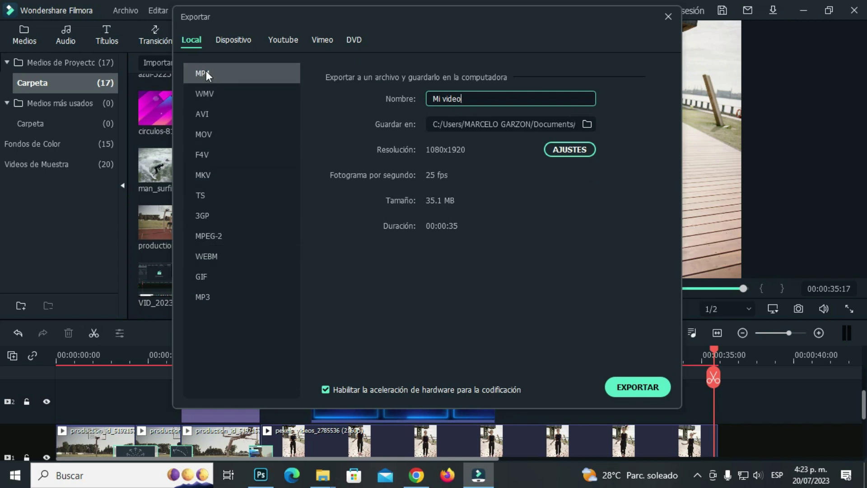
triple_click(469, 103)
type("RUNI DE EJERCIO")
key("BackSpace")
type("CIOS SHORT")
left_click_drag(555, 102, 513, 98)
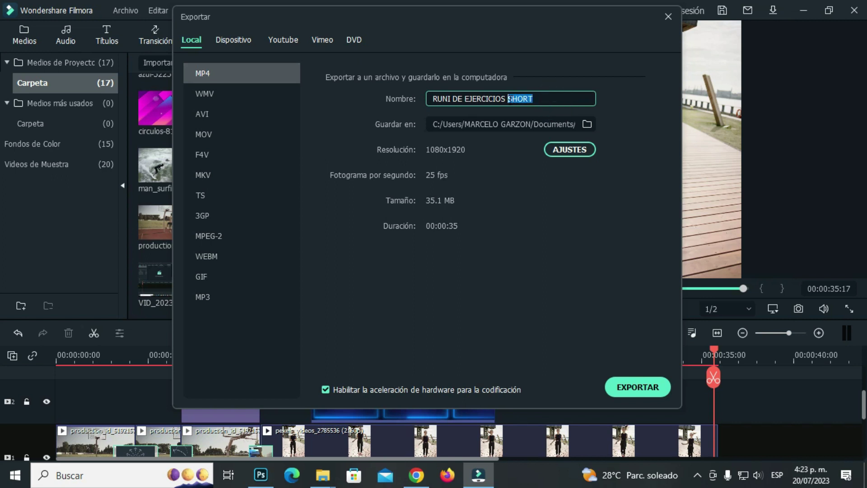
key("BackSpace")
left_click_drag(548, 102, 509, 94)
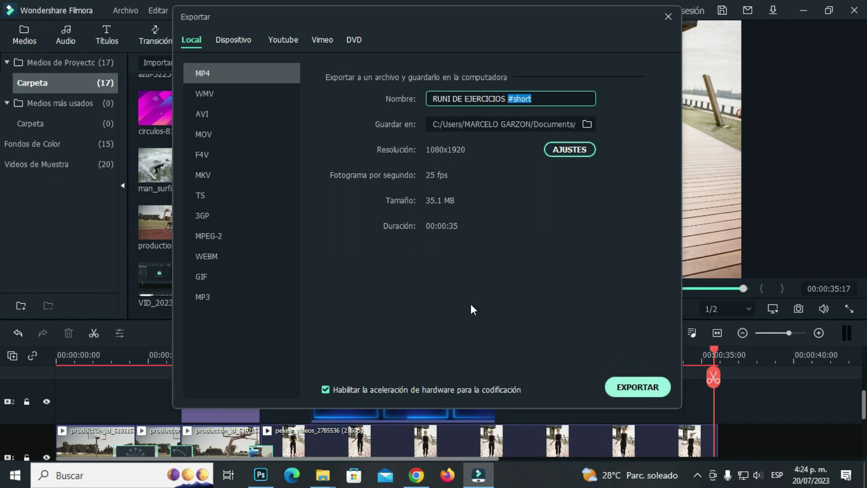
key("Escape")
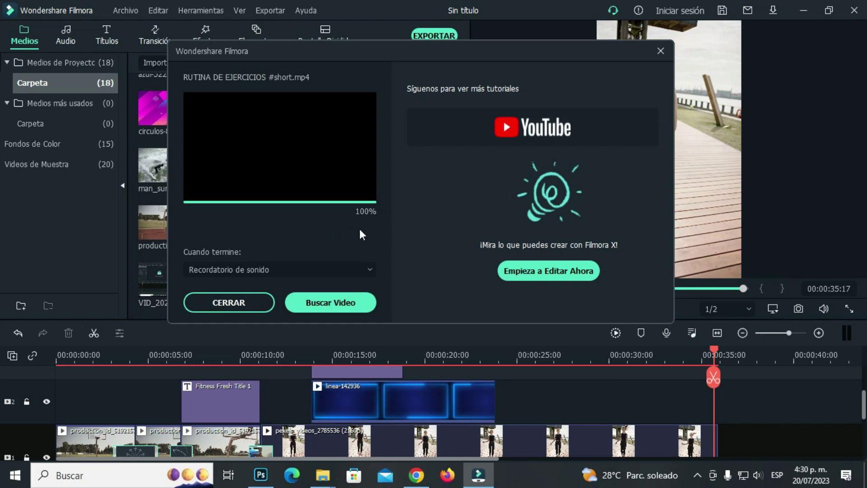
- Locate the exported "RUTINA DE EJERCICIOS #short.mp4" in its output folder and open it for playback
left_click(331, 302)
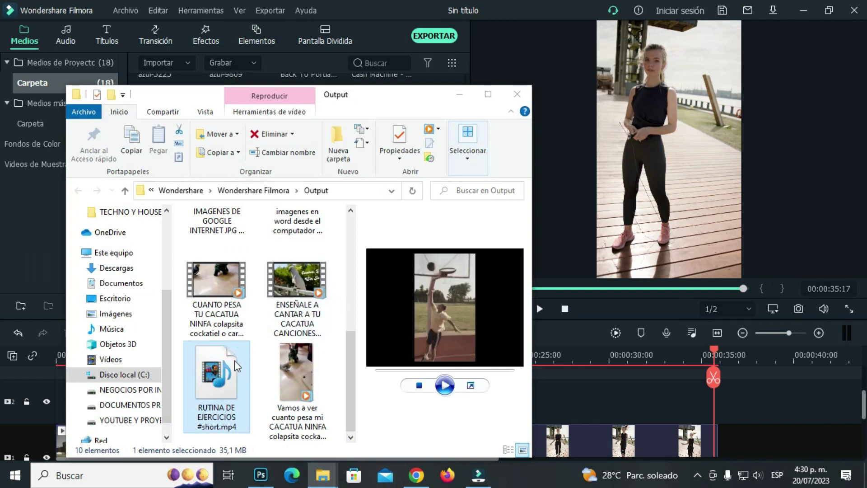
double_click(221, 376)
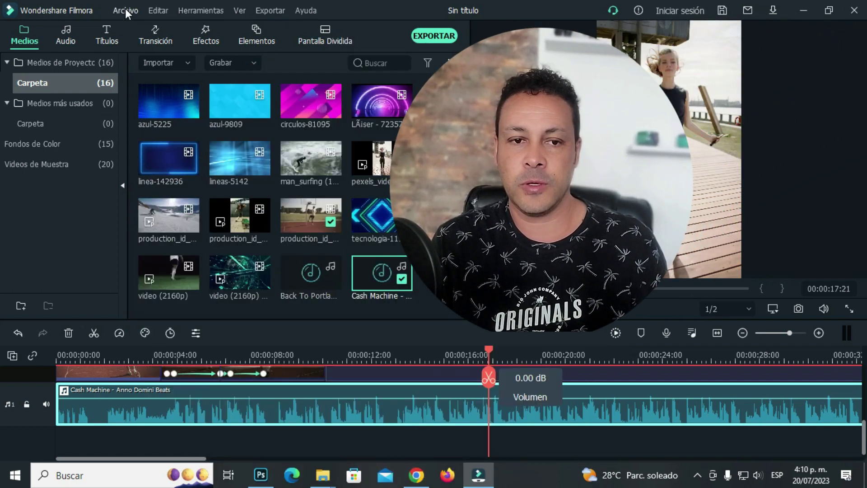
- Set the project's aspect ratio to 9:16 (Vertical) in the project settings and apply it
left_click(125, 8)
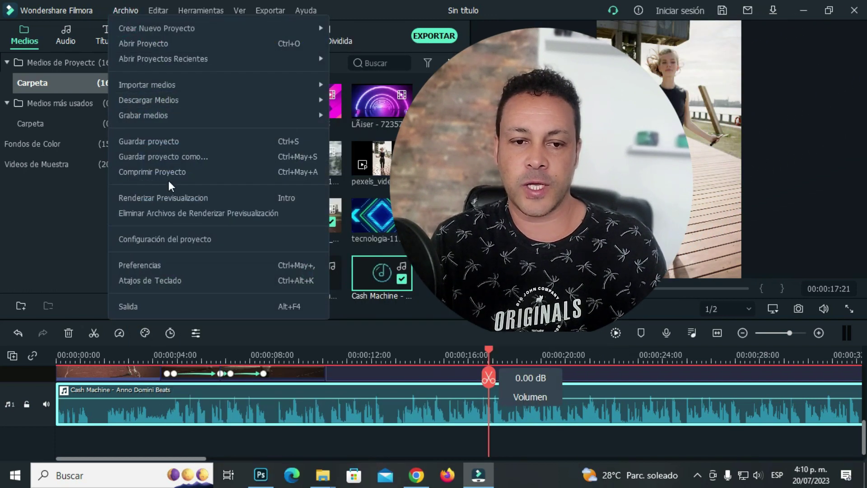
left_click(170, 242)
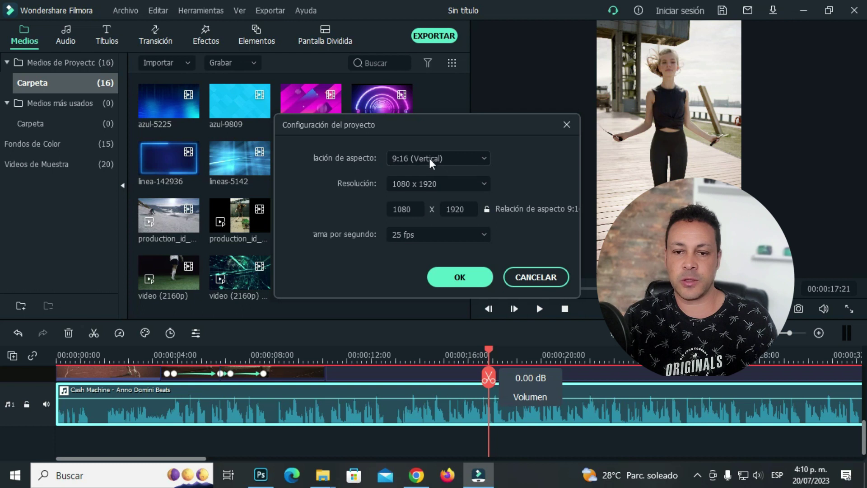
left_click(483, 163)
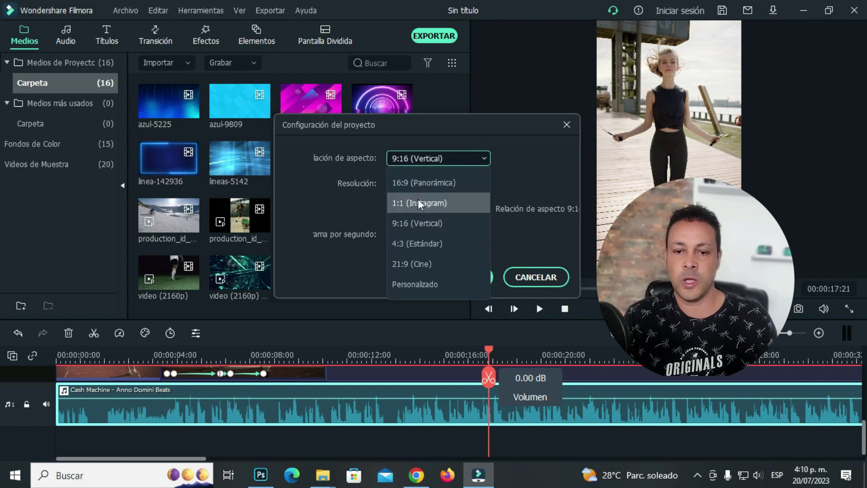
left_click(437, 225)
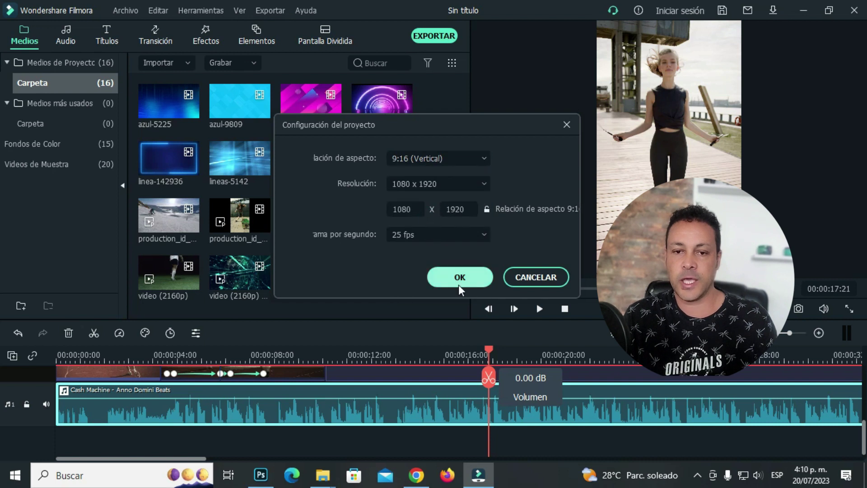
left_click(432, 275)
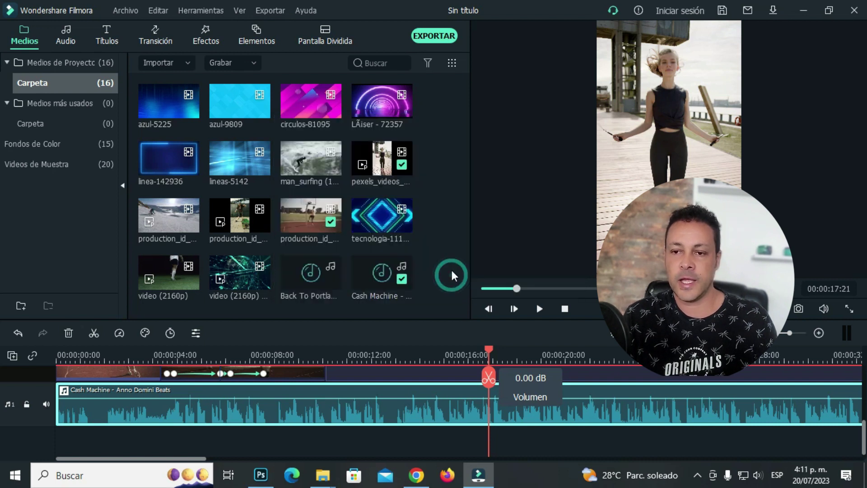